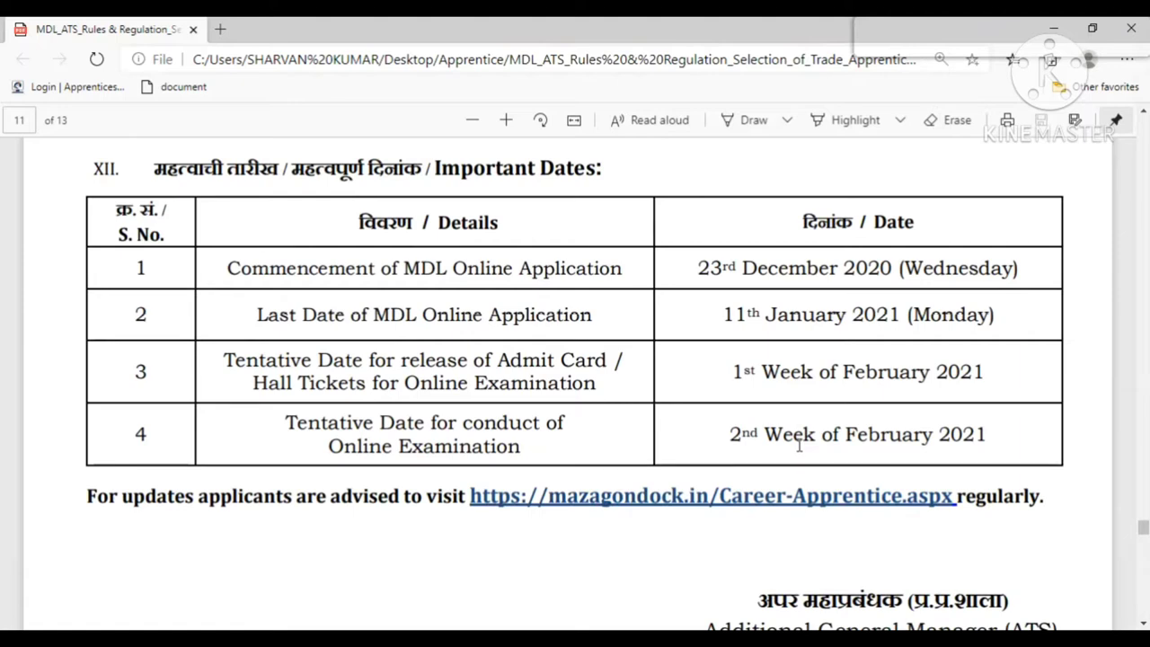
Review the important dates and the sample first-attempt certificate on pages 11 and 12 of the apprentice rules PDF.
scroll(799, 445, down, 1)
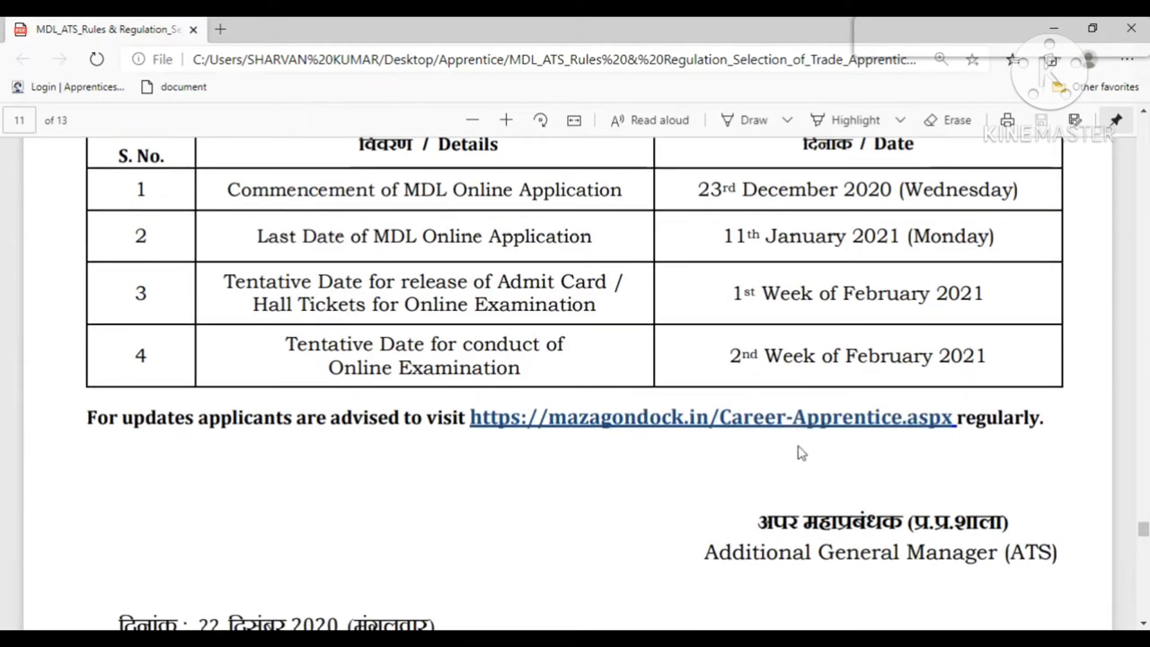
scroll(799, 452, down, 1)
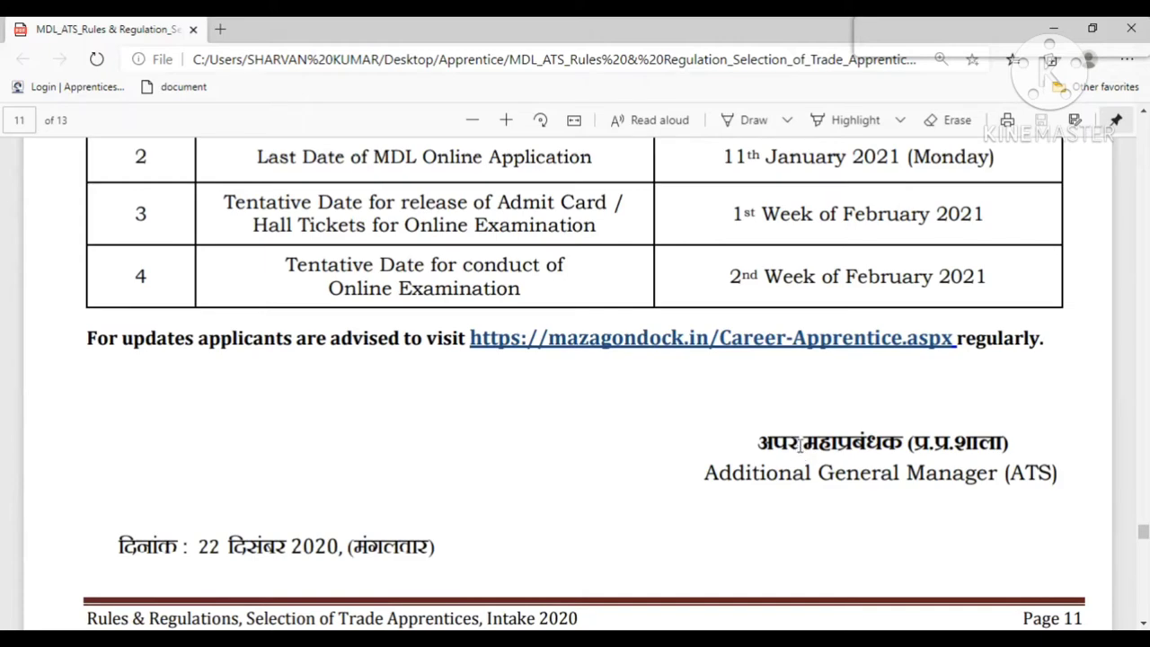
scroll(740, 456, down, 6)
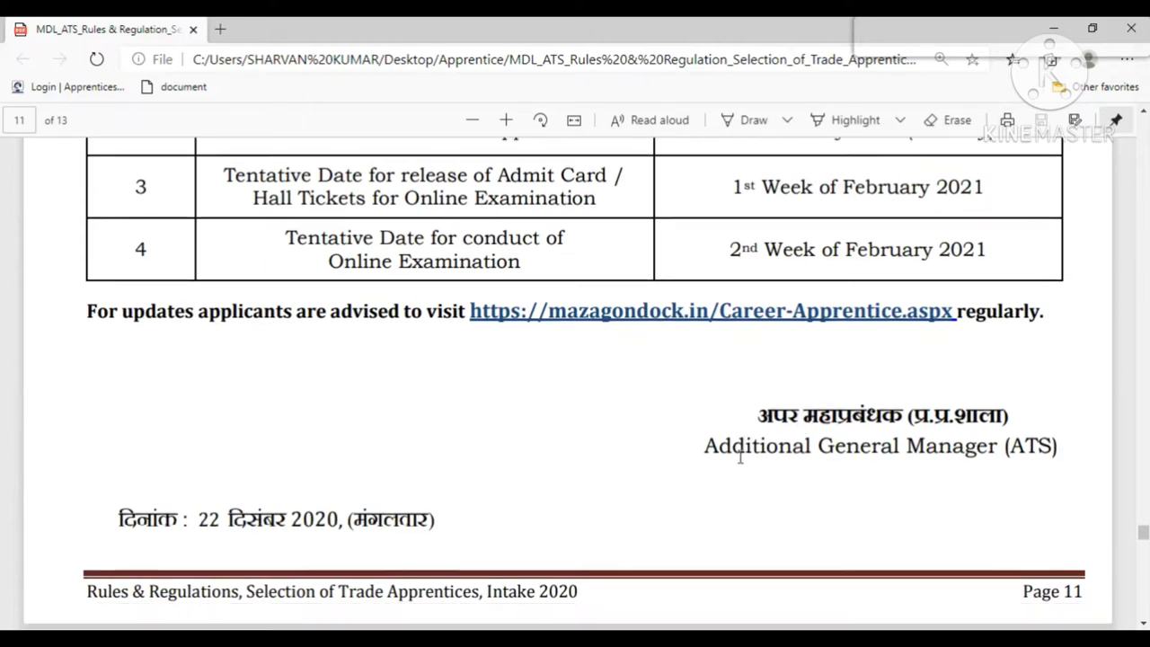
scroll(740, 456, down, 2)
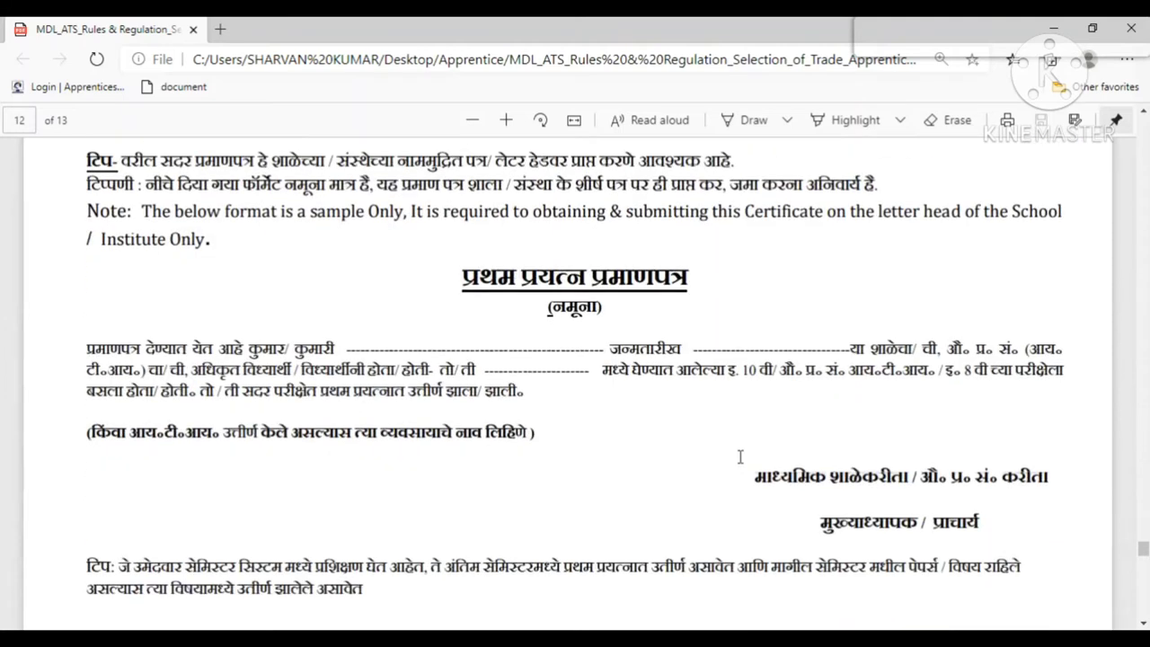
scroll(740, 456, up, 2)
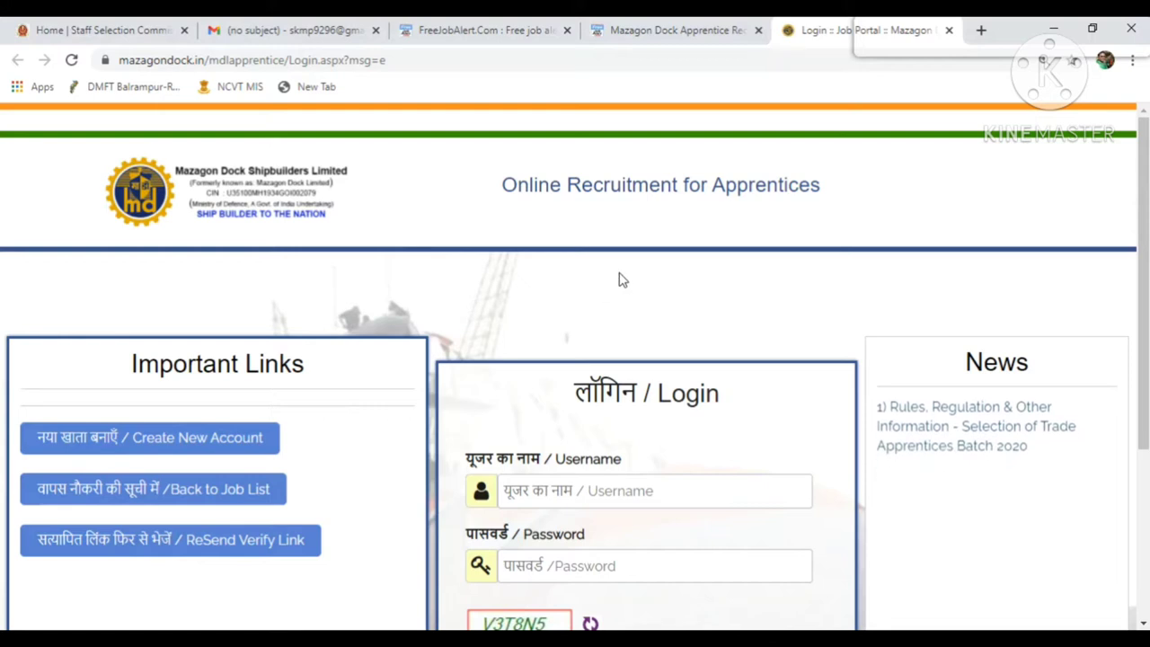
Switch to the Mazagon Dock apprentice portal in Chrome and open the registration form for a new account.
scroll(619, 278, down, 1)
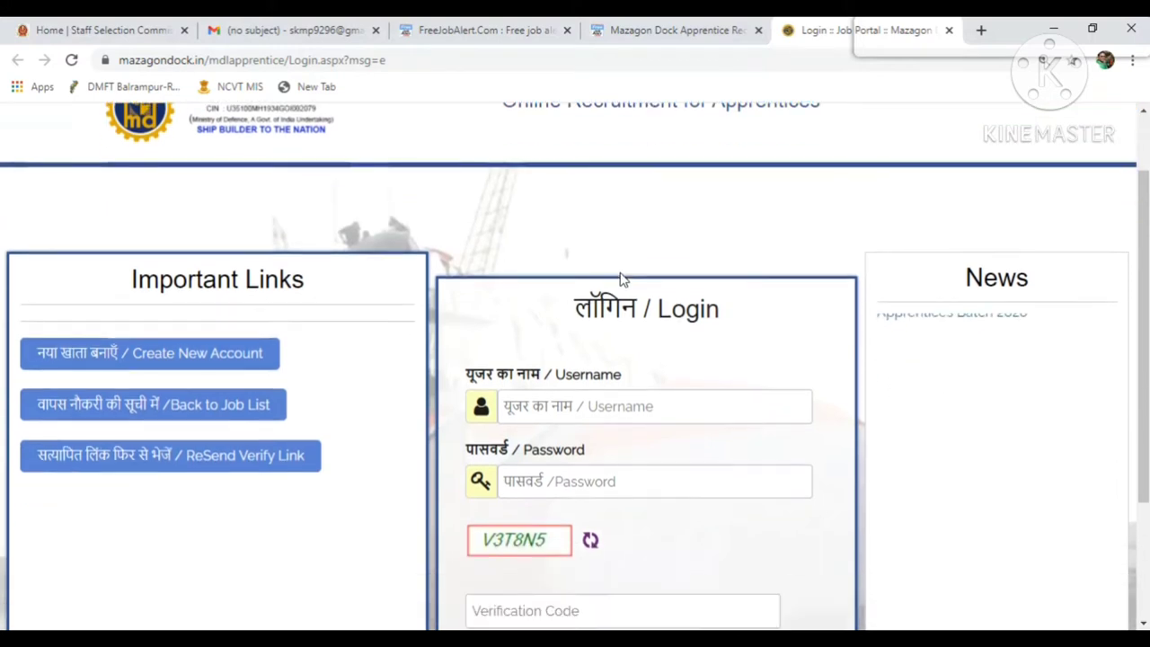
click(217, 359)
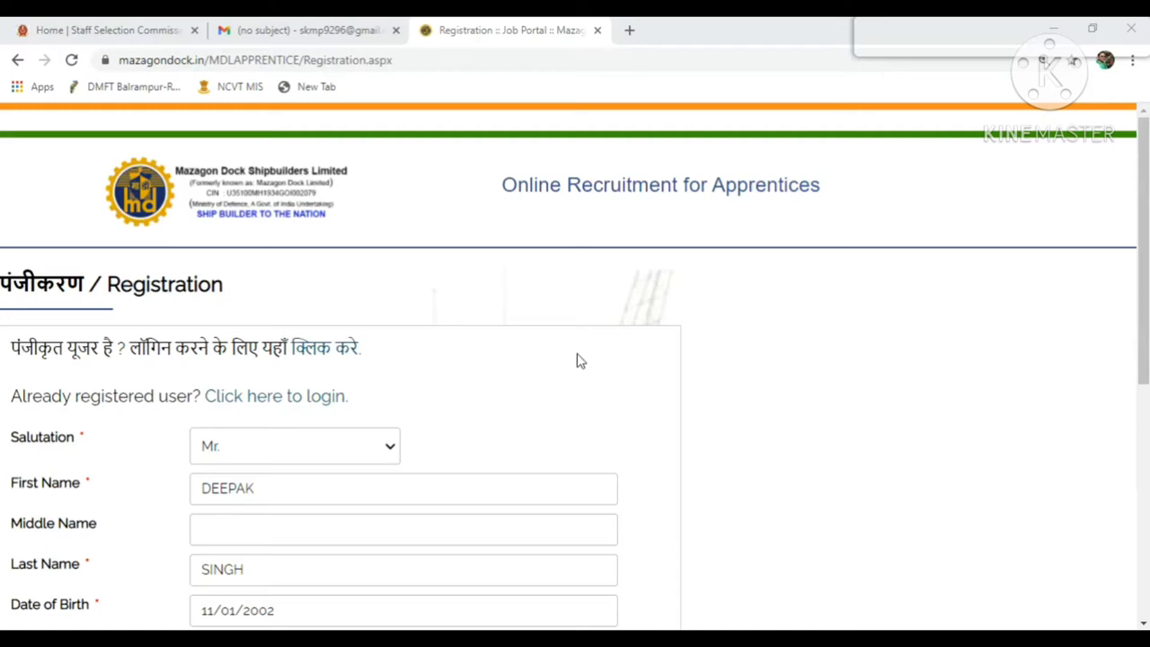
Check the applicant's name, date of birth, gender, email, mobile and disability fields in the registration form and submit it.
scroll(490, 368, down, 1)
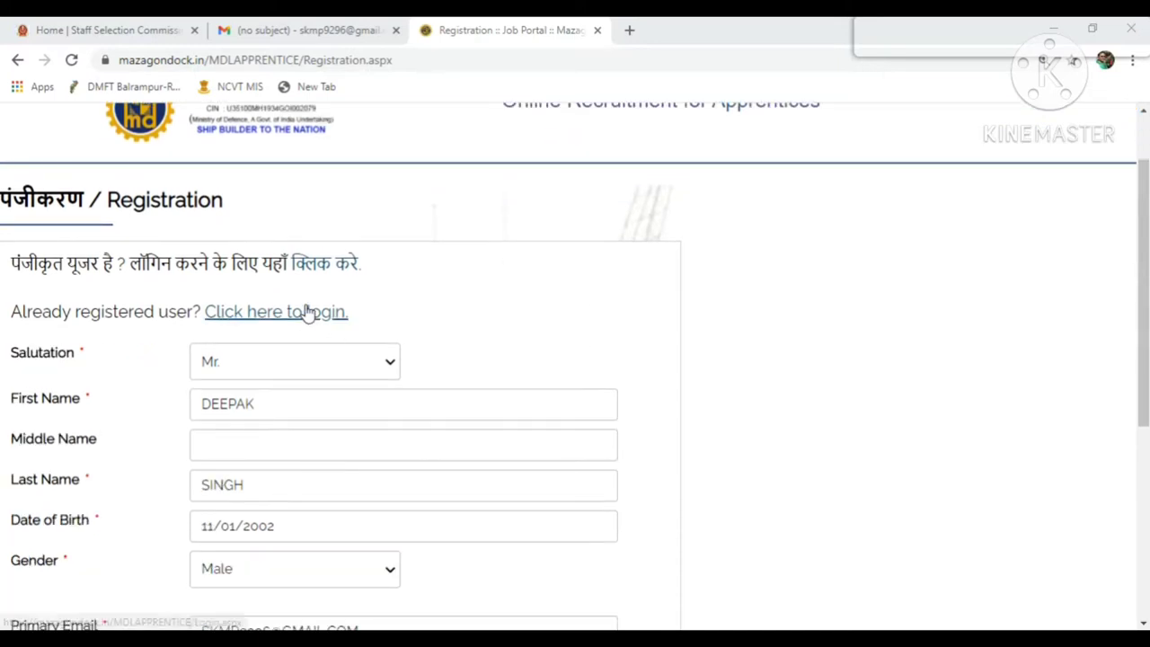
scroll(308, 311, up, 1)
scroll(360, 314, down, 1)
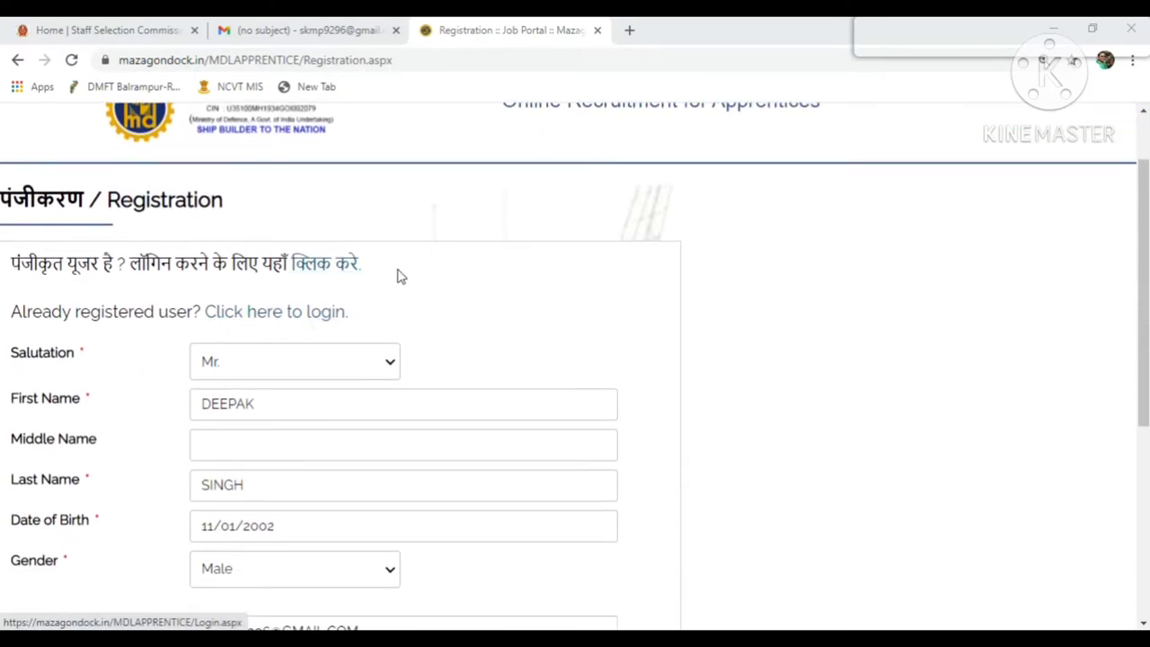
scroll(399, 294, down, 1)
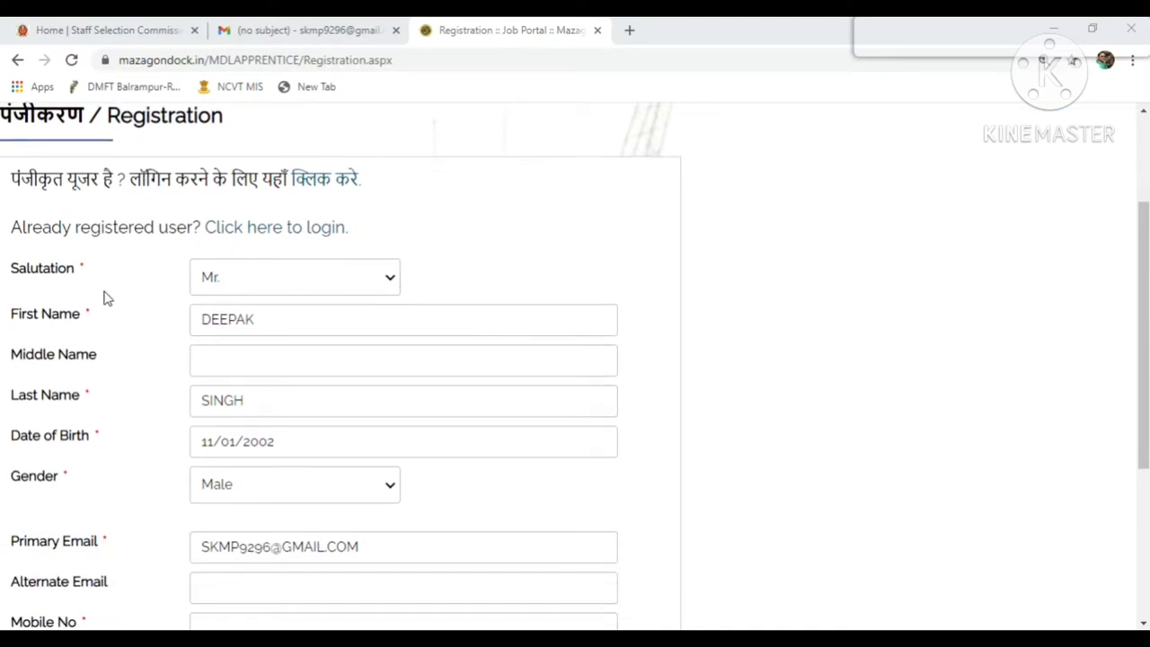
scroll(113, 325, down, 1)
scroll(115, 330, down, 1)
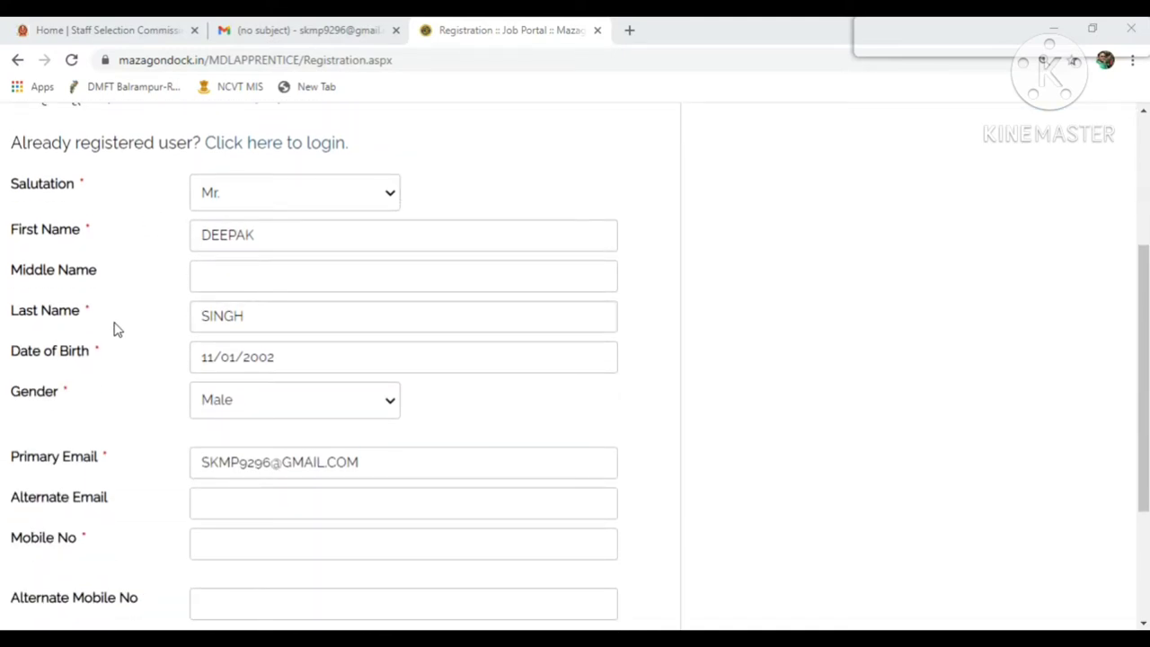
scroll(170, 416, down, 1)
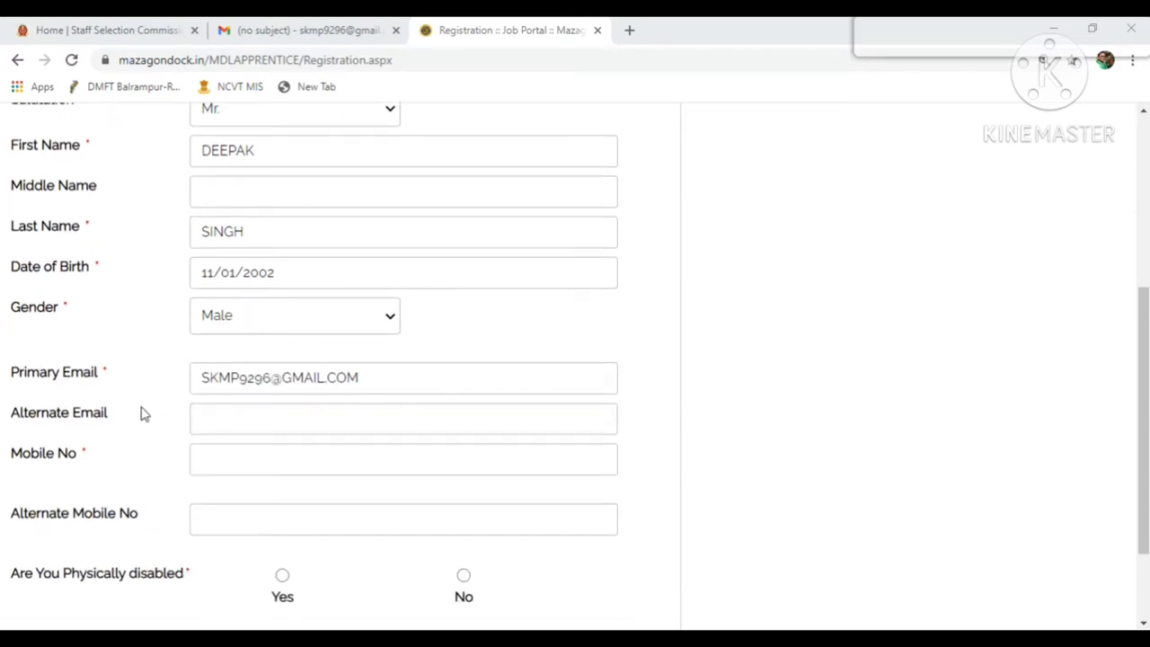
scroll(141, 413, down, 1)
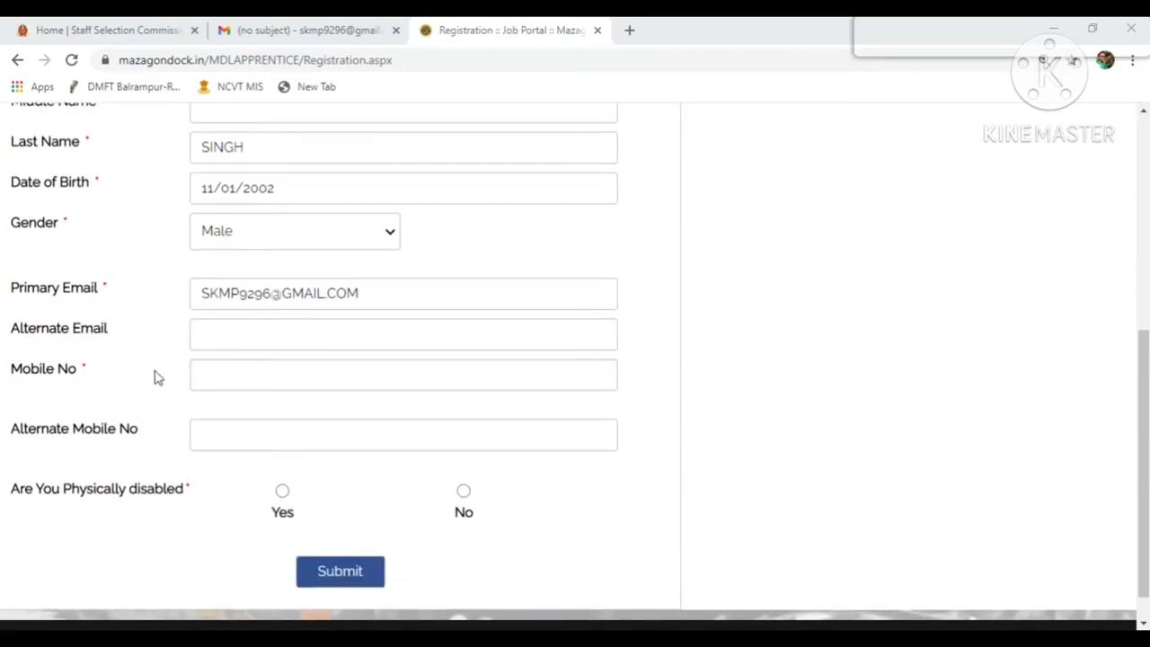
scroll(177, 463, down, 1)
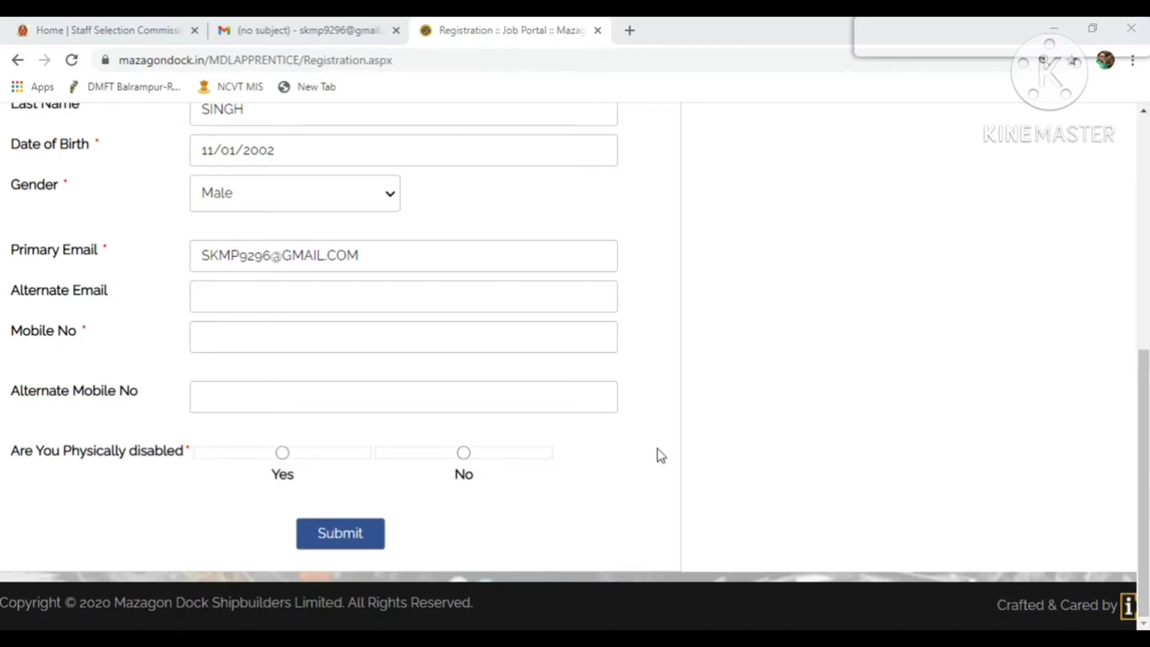
scroll(657, 455, up, 2)
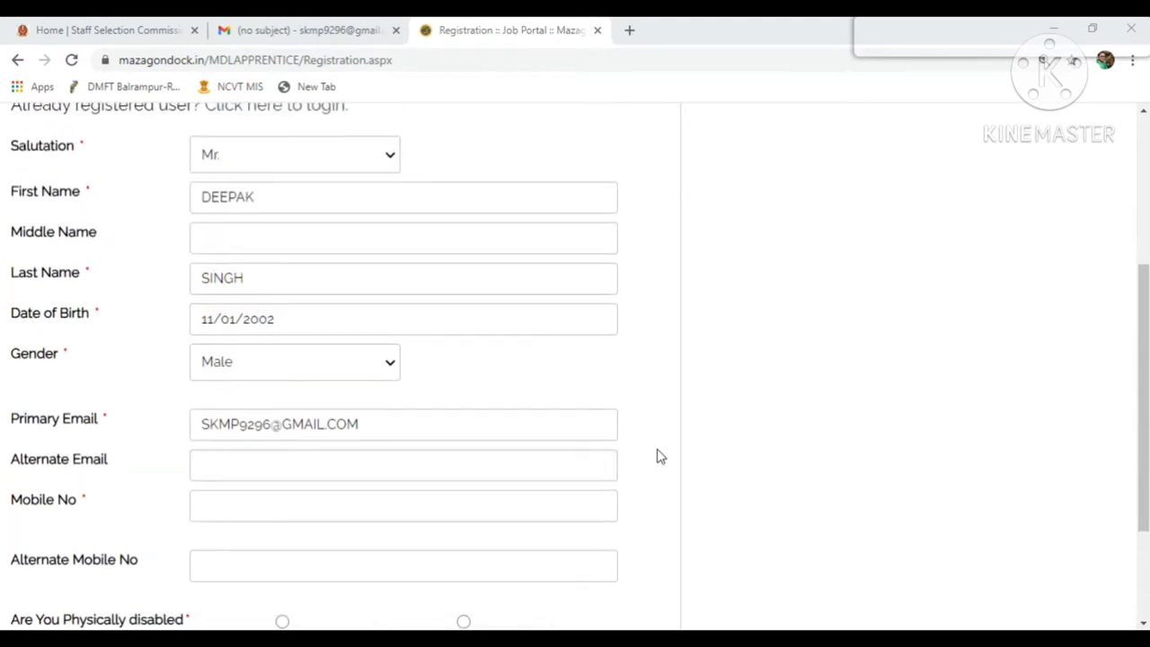
scroll(657, 456, down, 2)
click(358, 534)
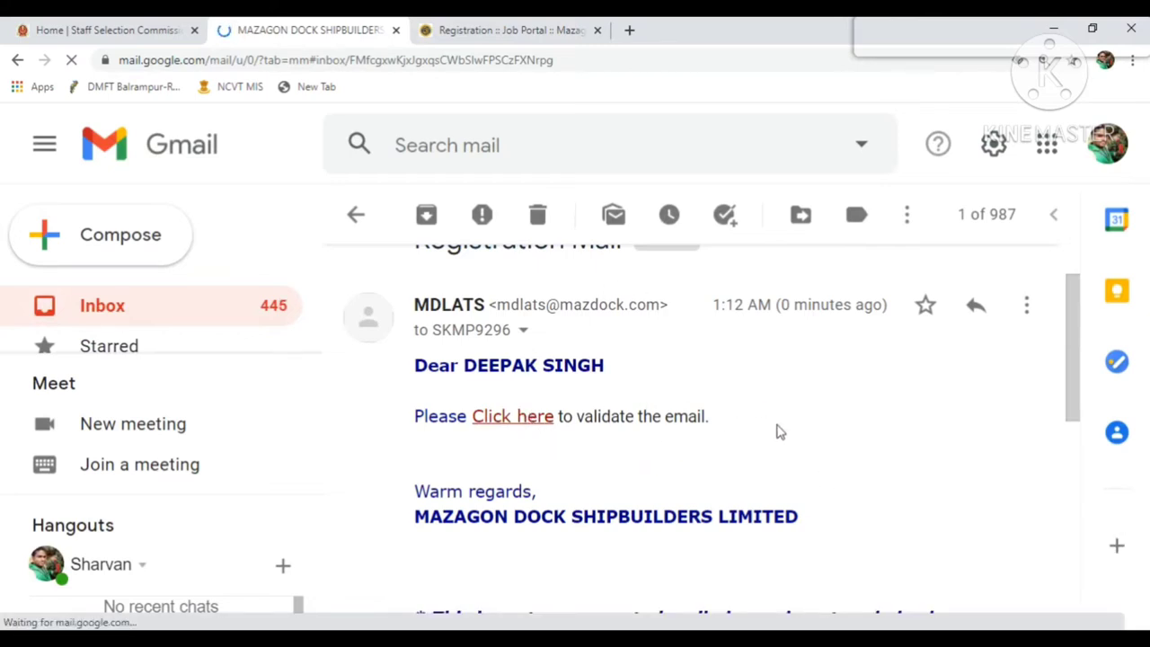
Validate the email address from the registration mail in Gmail and log in with the issued username, password and verification code.
click(547, 422)
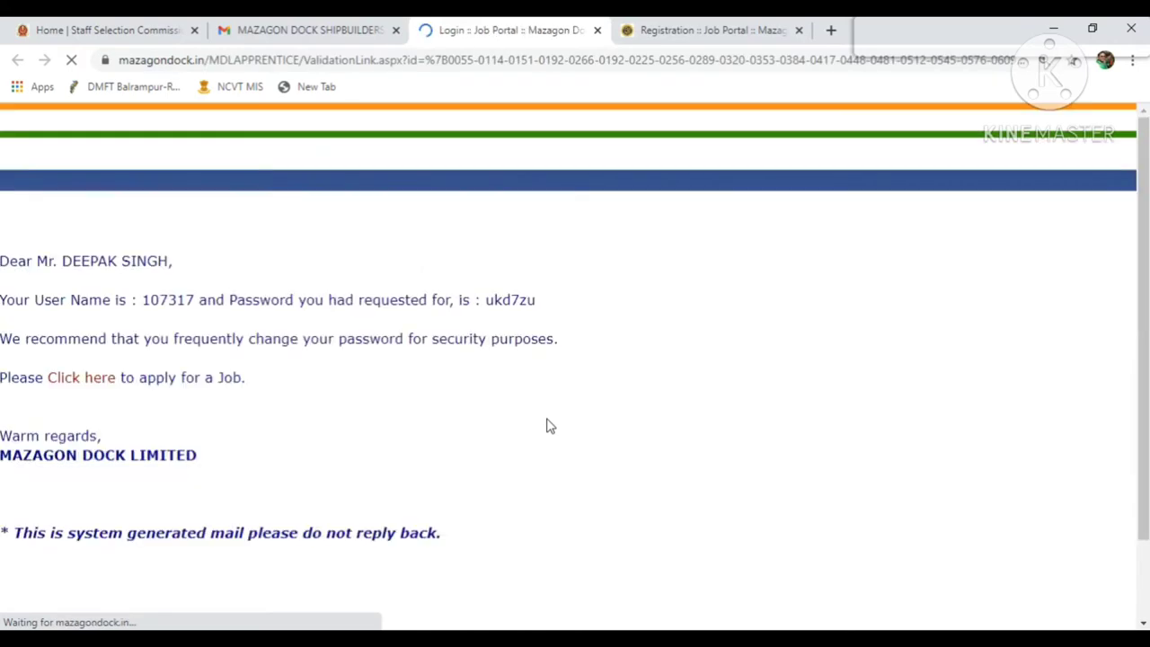
scroll(586, 301, down, 2)
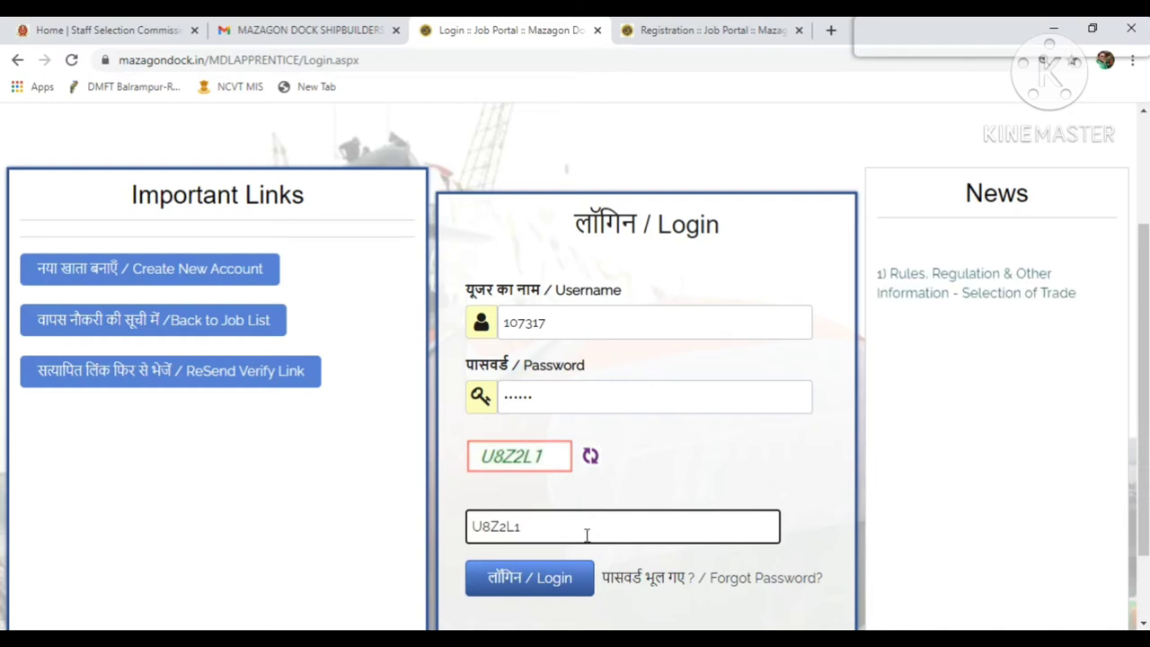
click(562, 585)
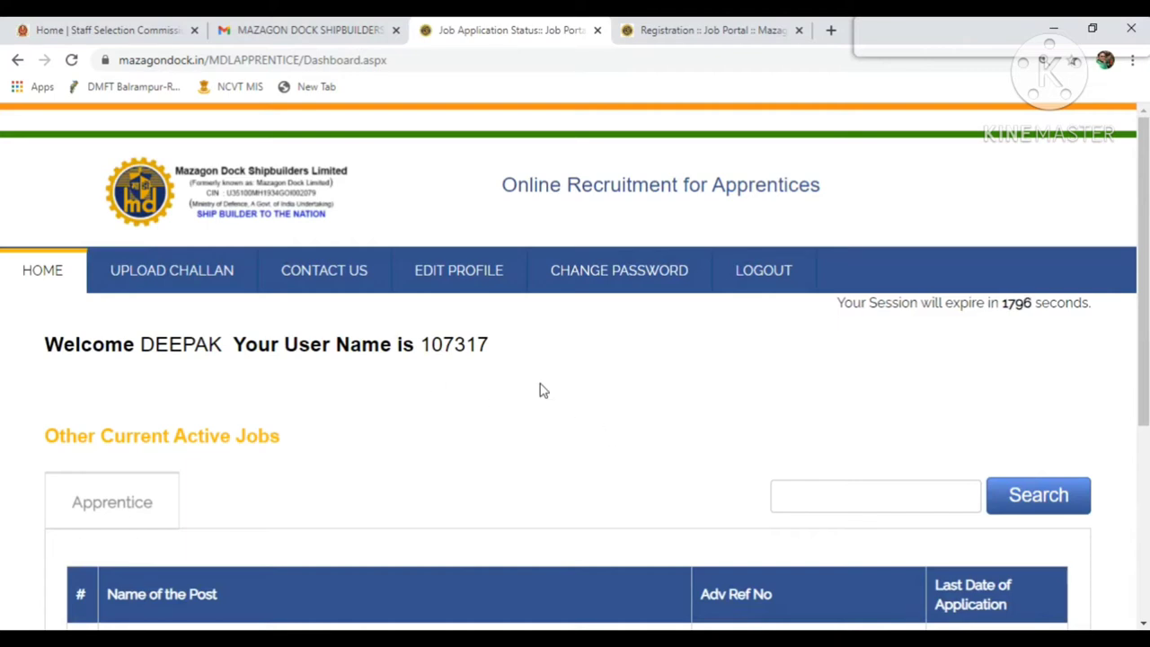
Select the Group B post (ICTSM, Electronic Mechanic, Fitter Structural and Carpenter) among the active jobs and view its eligibility criteria.
scroll(542, 390, down, 1)
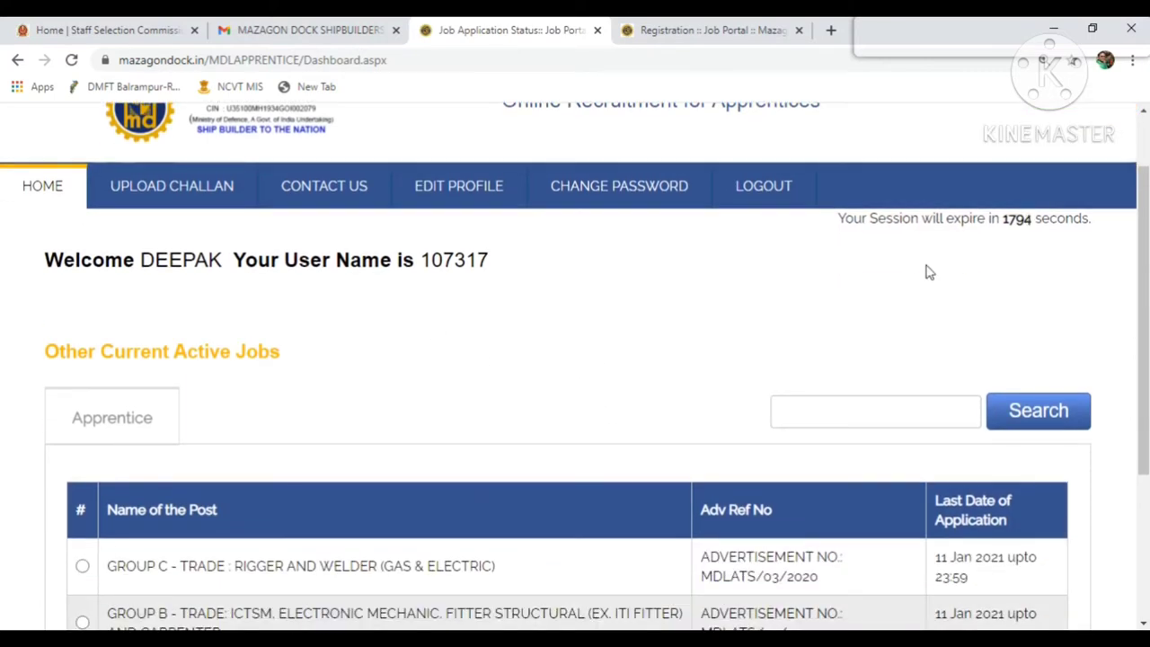
scroll(1099, 241, down, 1)
scroll(544, 362, down, 2)
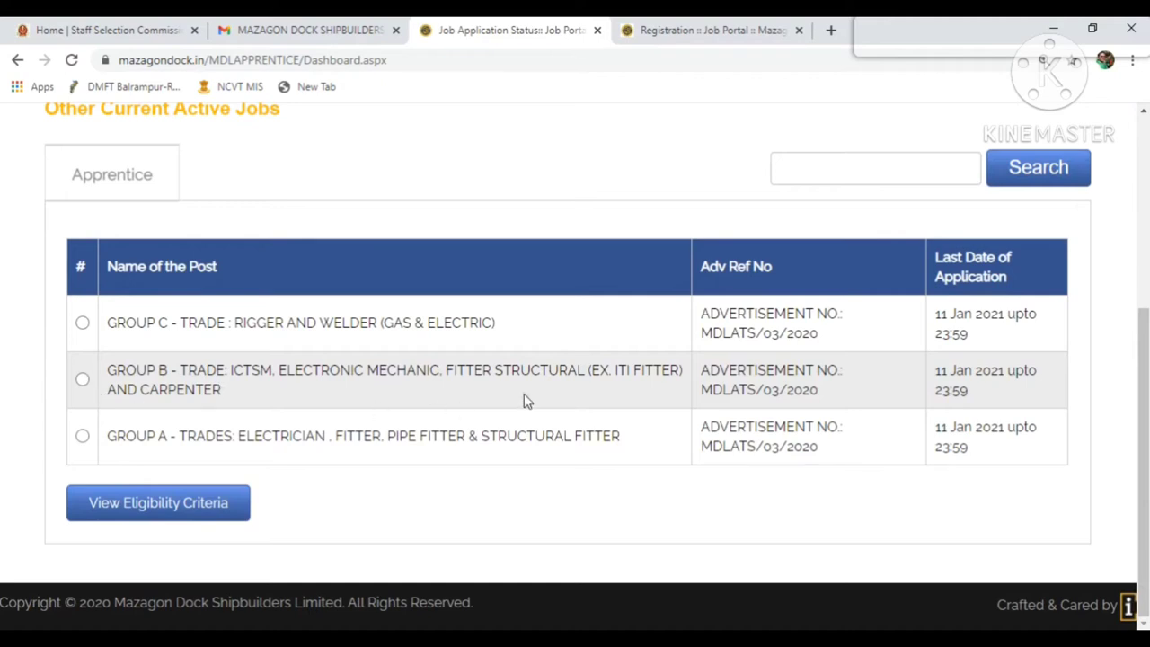
click(82, 381)
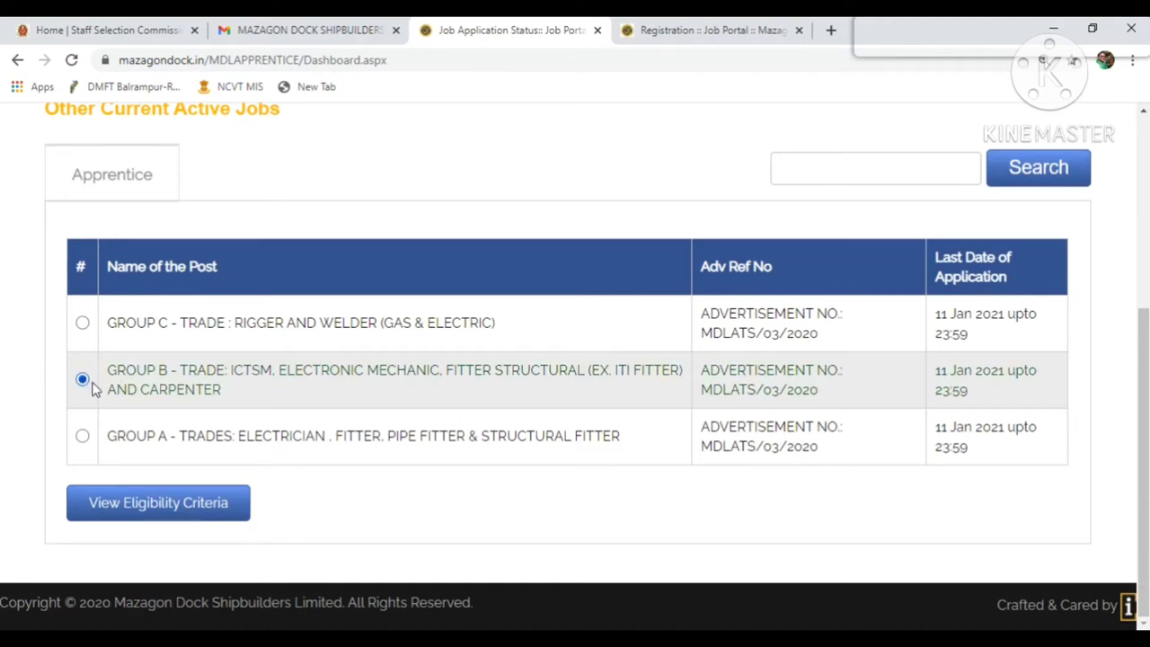
click(232, 505)
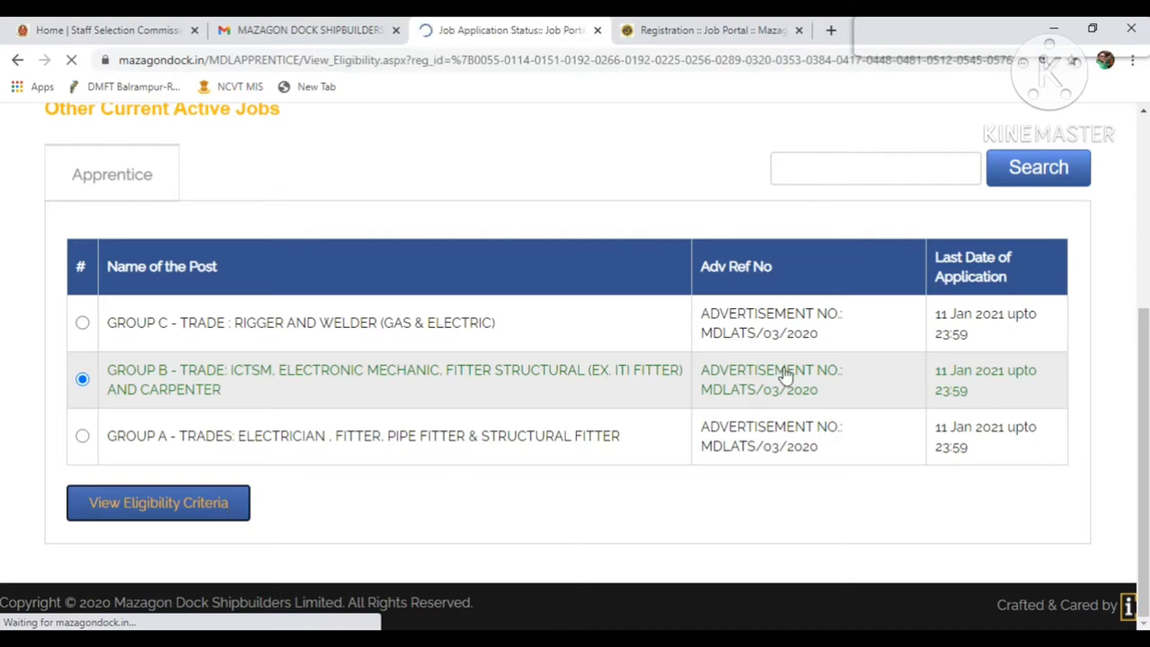
Review the Group B minimum percentages, available trades and upper age limits, and start the application for this post.
scroll(779, 377, down, 4)
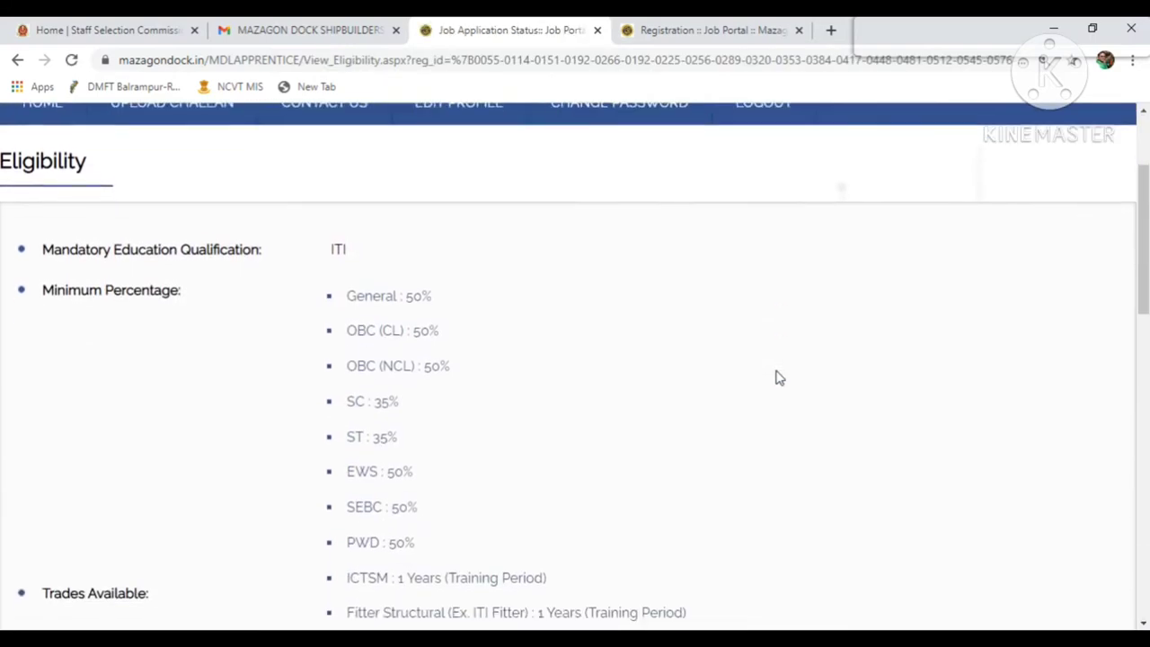
scroll(778, 377, down, 1)
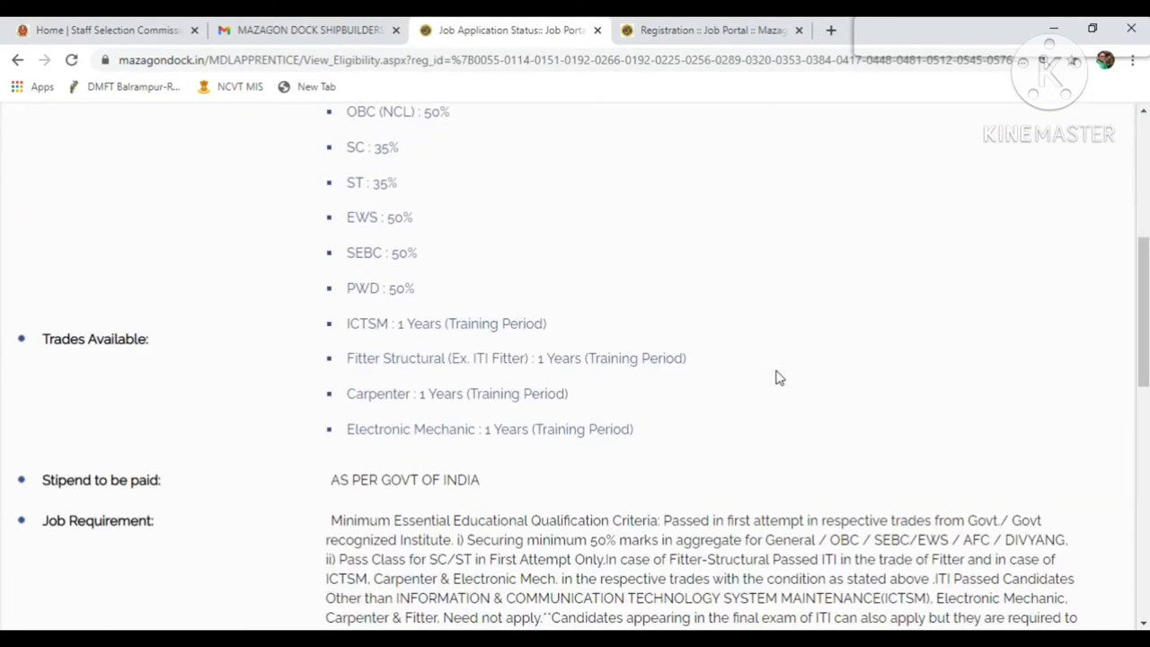
scroll(778, 378, down, 1)
scroll(189, 288, down, 2)
scroll(418, 290, down, 4)
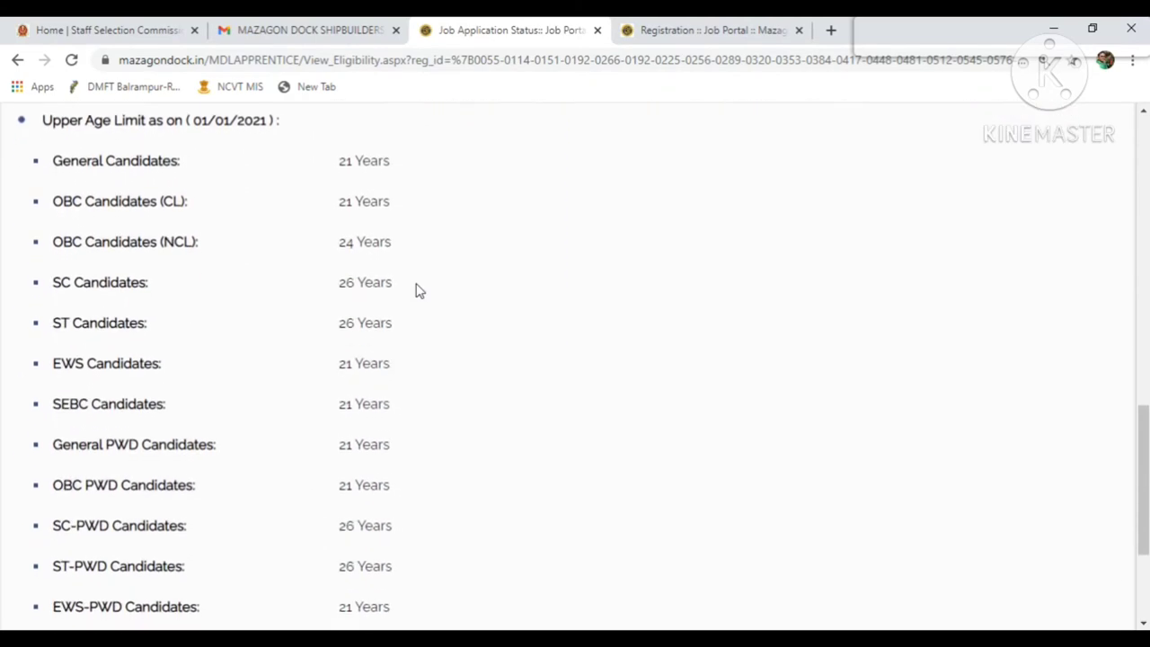
scroll(418, 289, down, 1)
scroll(417, 289, down, 1)
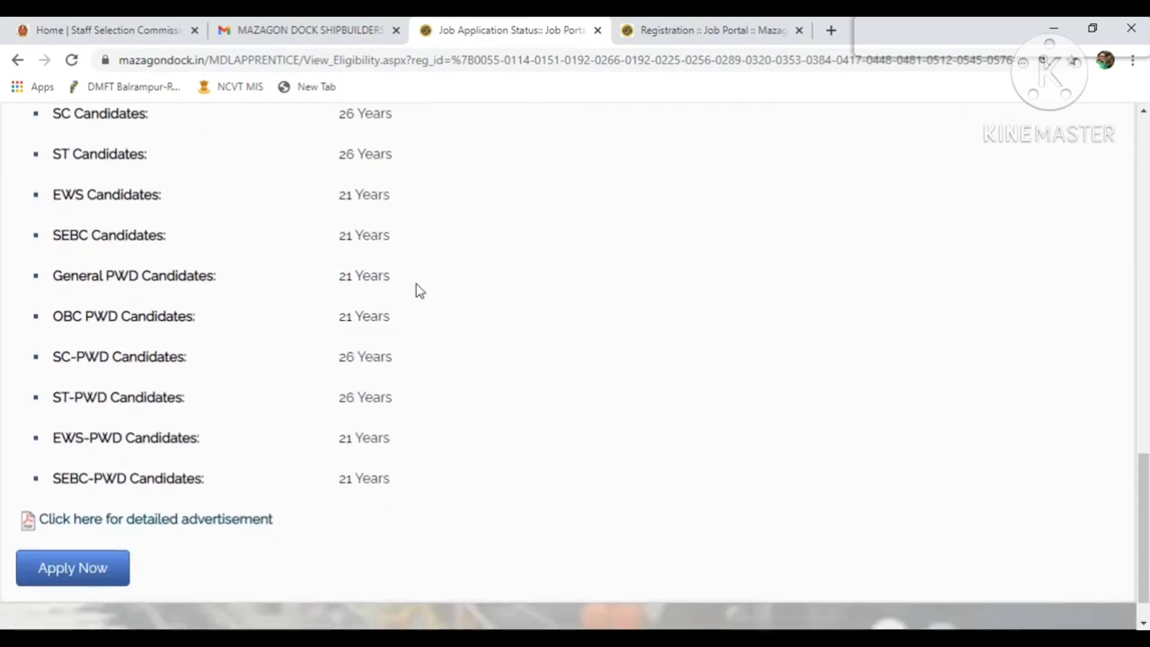
scroll(418, 289, down, 1)
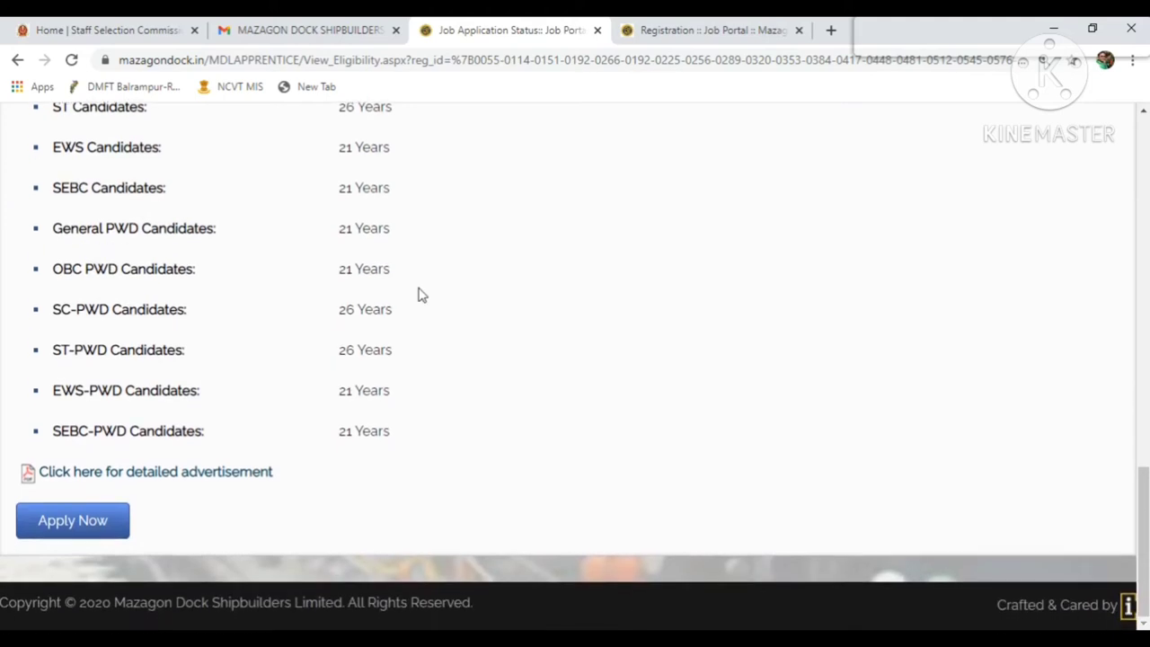
click(105, 523)
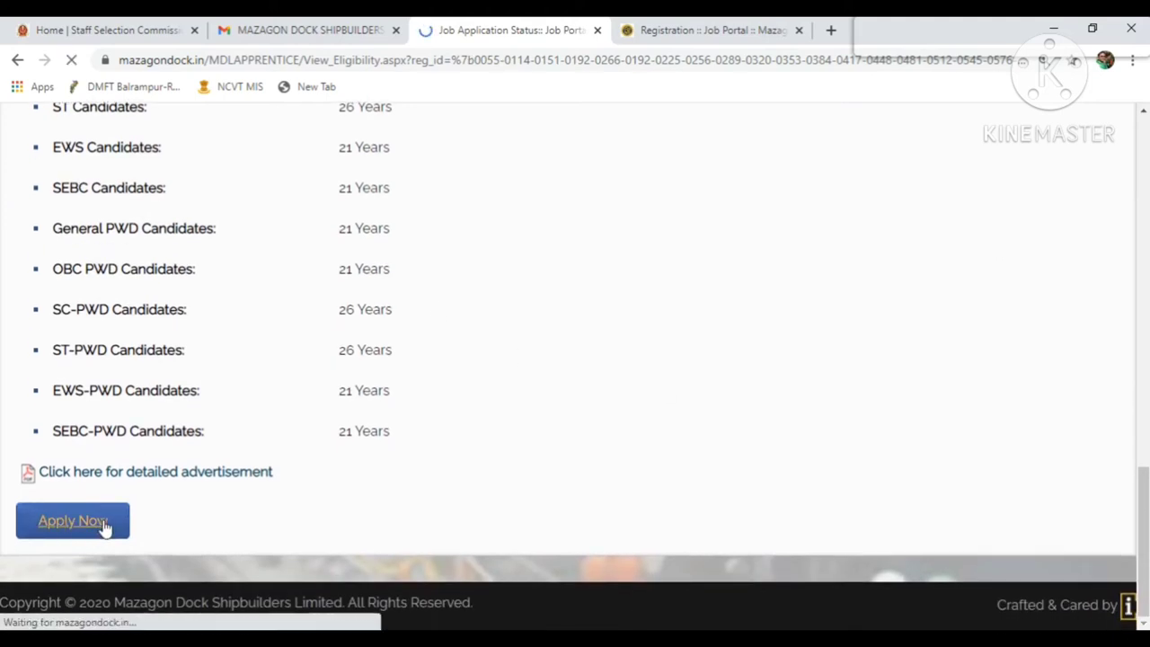
Confirm that the instructions for the online application have been read and accept them.
scroll(696, 446, down, 1)
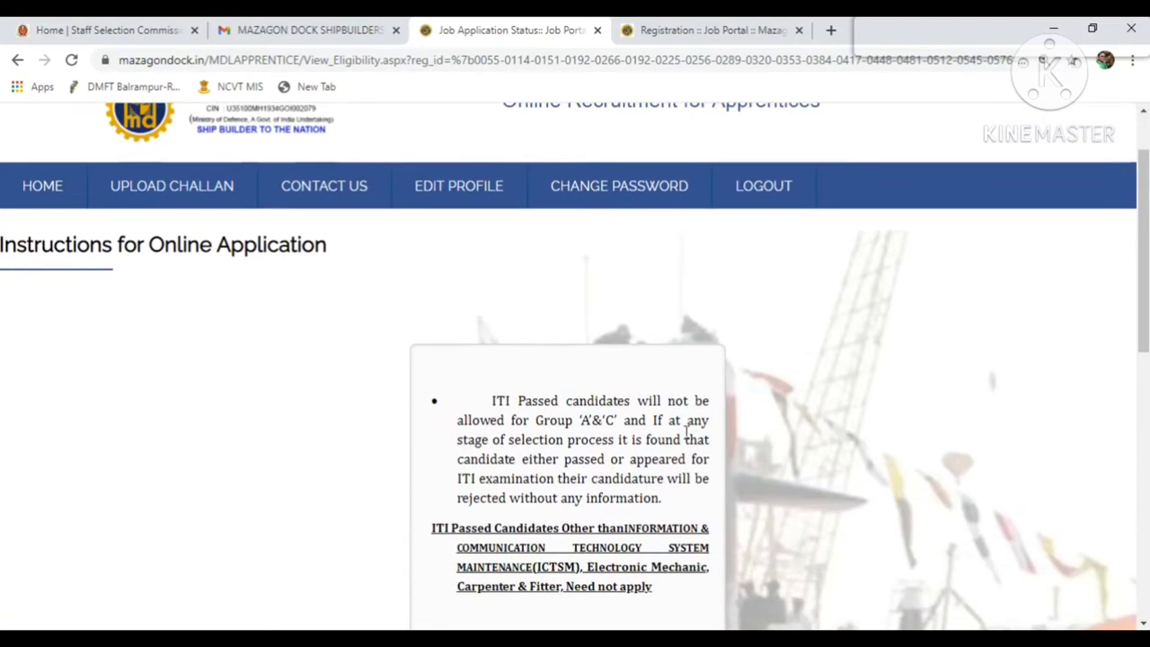
scroll(206, 290, down, 7)
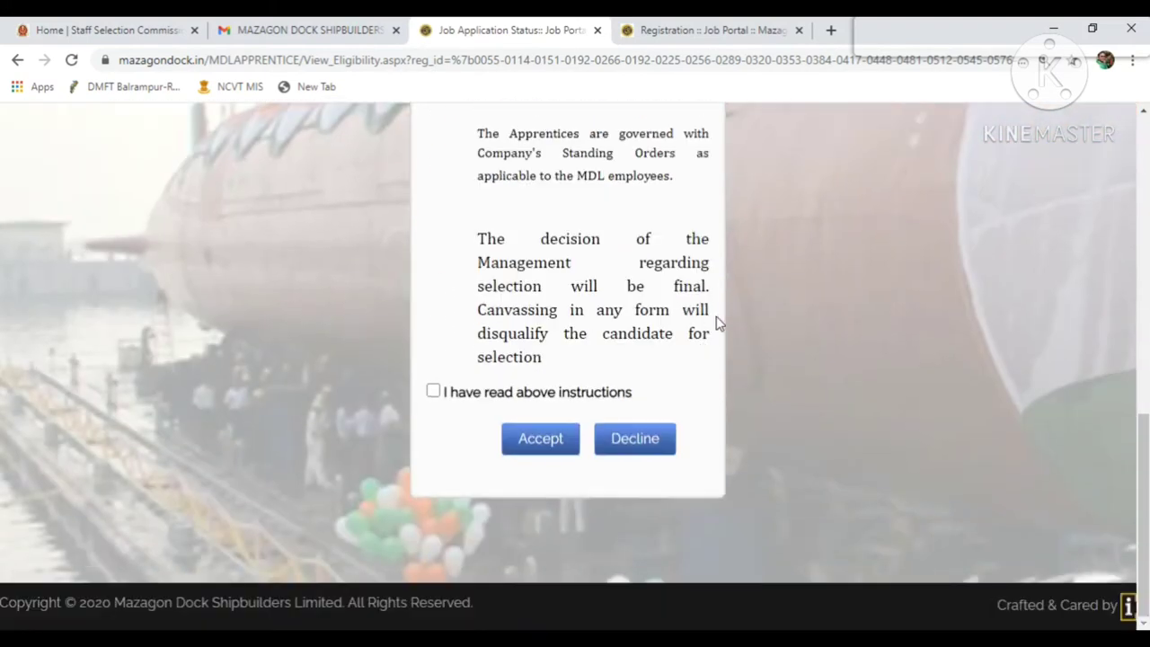
click(433, 391)
click(548, 437)
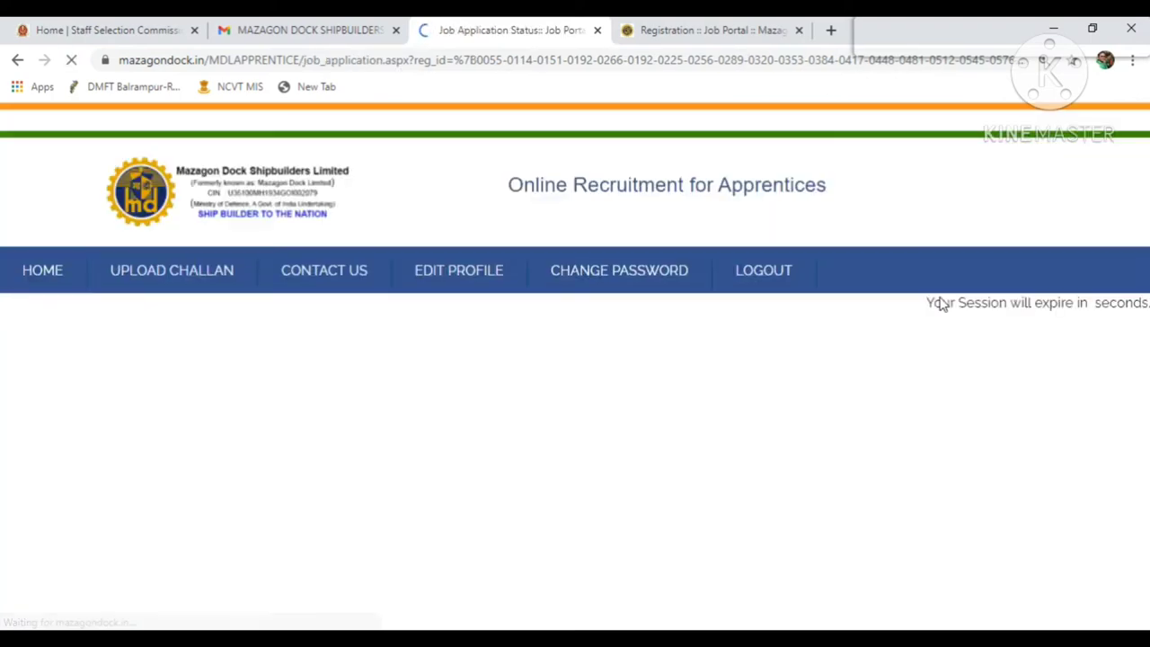
Review the post details, previous application answer and basic information in the Personal Information section of the Group B application.
scroll(904, 313, down, 1)
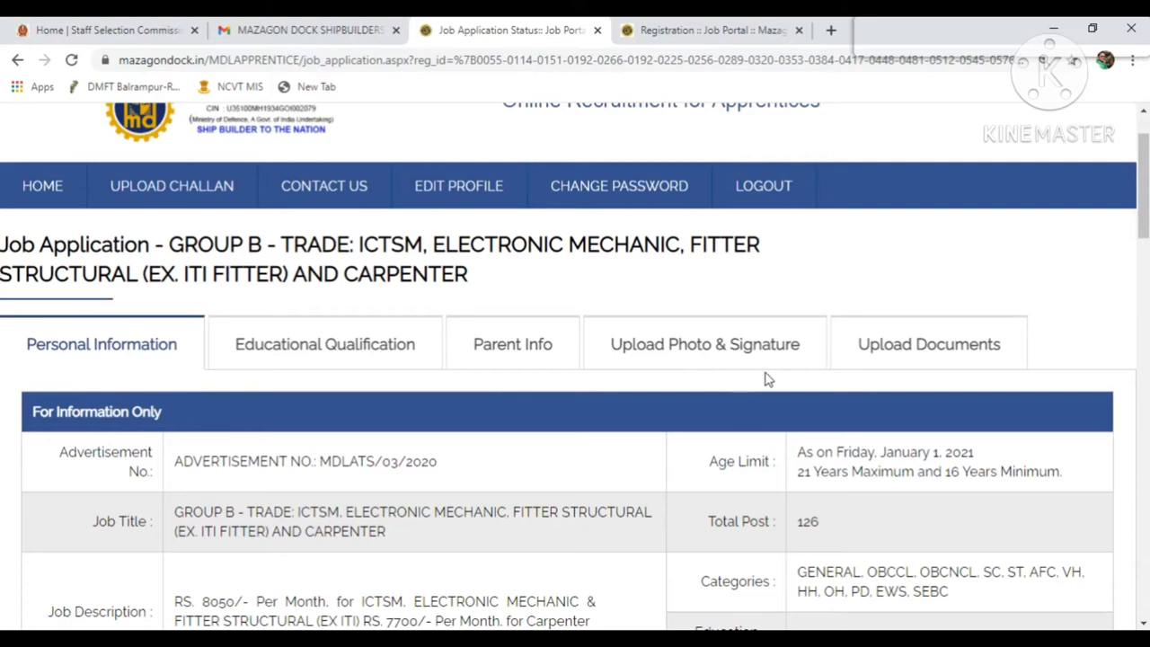
scroll(309, 483, down, 1)
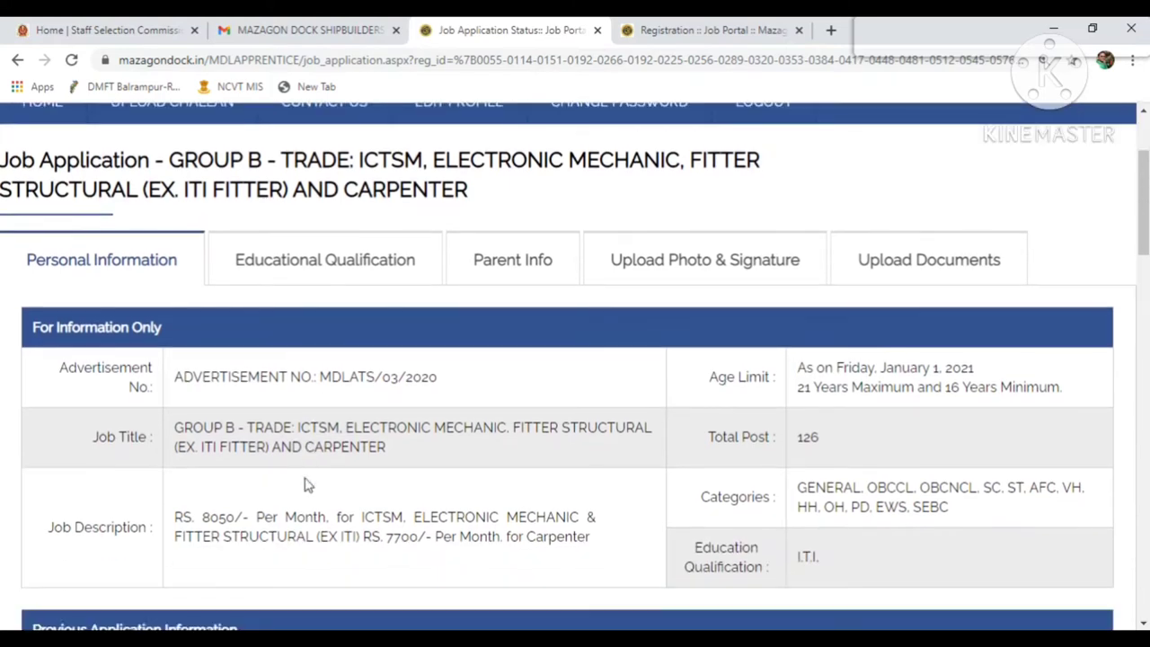
scroll(302, 485, down, 2)
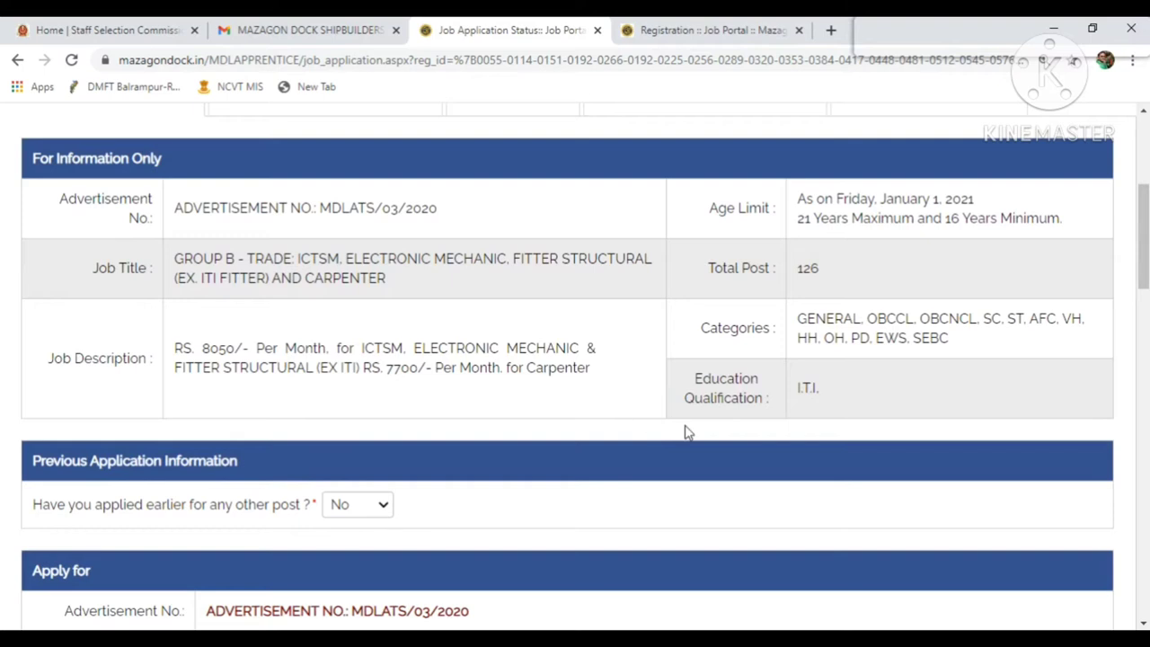
scroll(685, 432, down, 1)
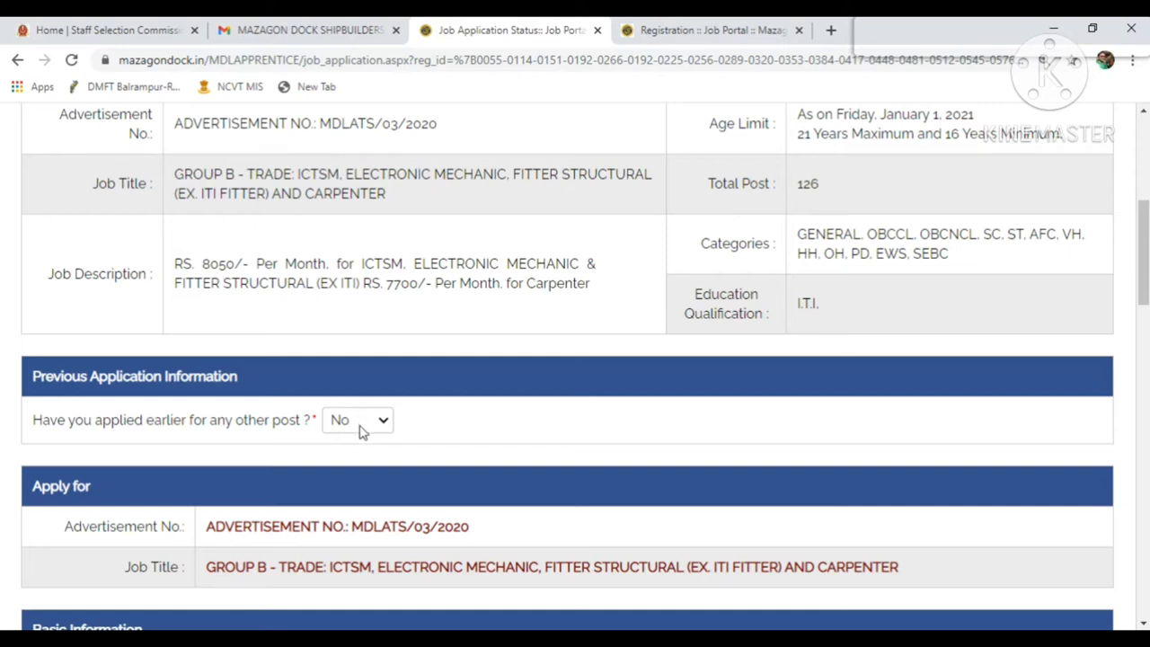
scroll(362, 435, down, 1)
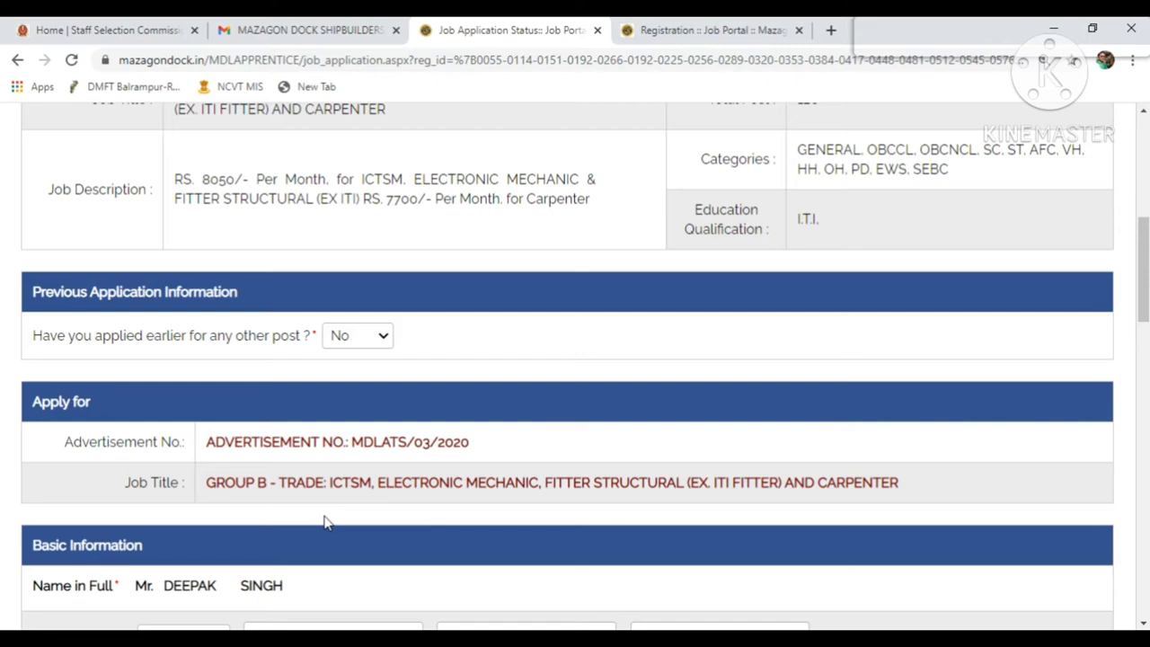
scroll(325, 522, down, 1)
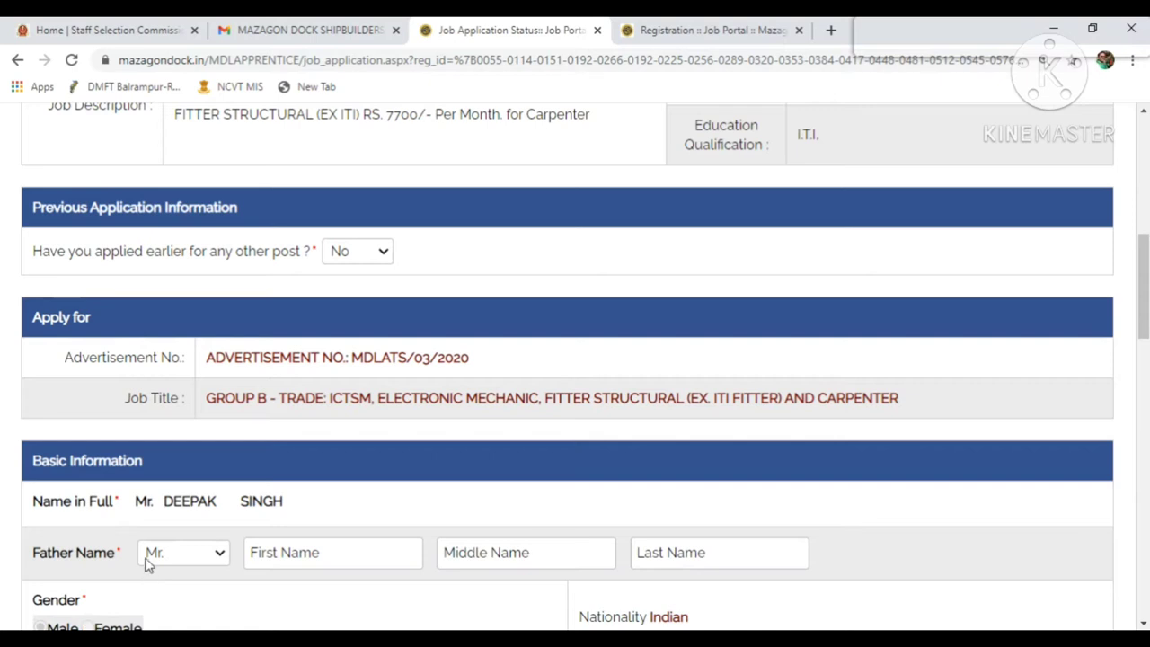
Set the marital status to Unmarried and the state of domicile to Chhattisgarh.
scroll(478, 521, down, 5)
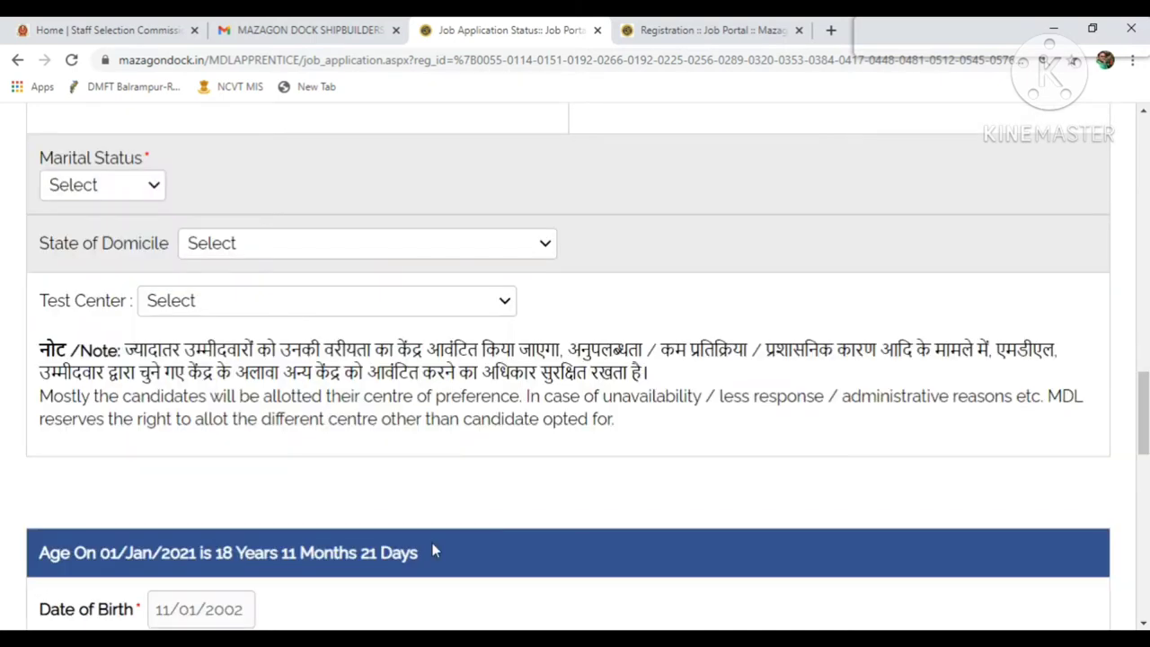
click(150, 190)
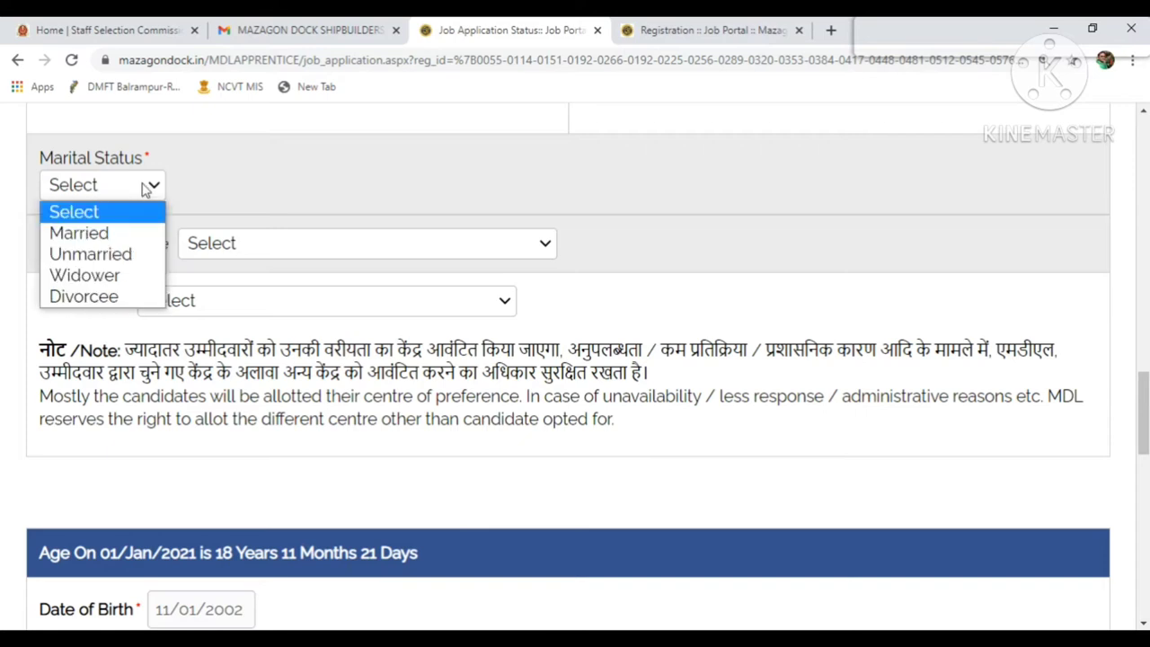
click(103, 258)
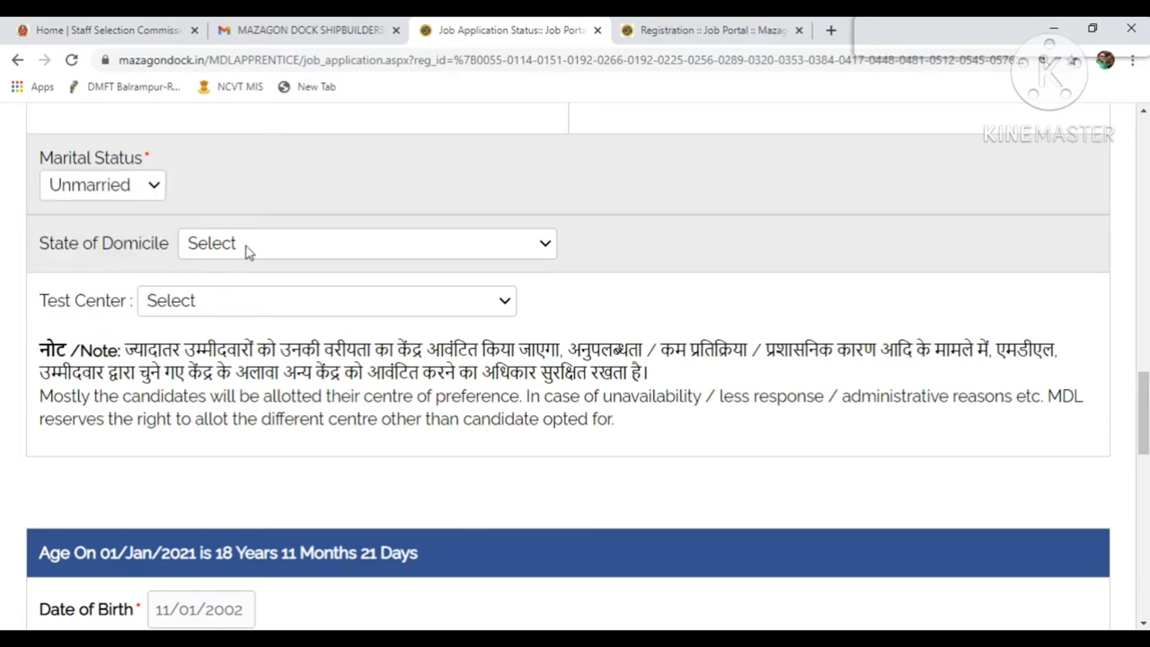
click(247, 249)
key(c)
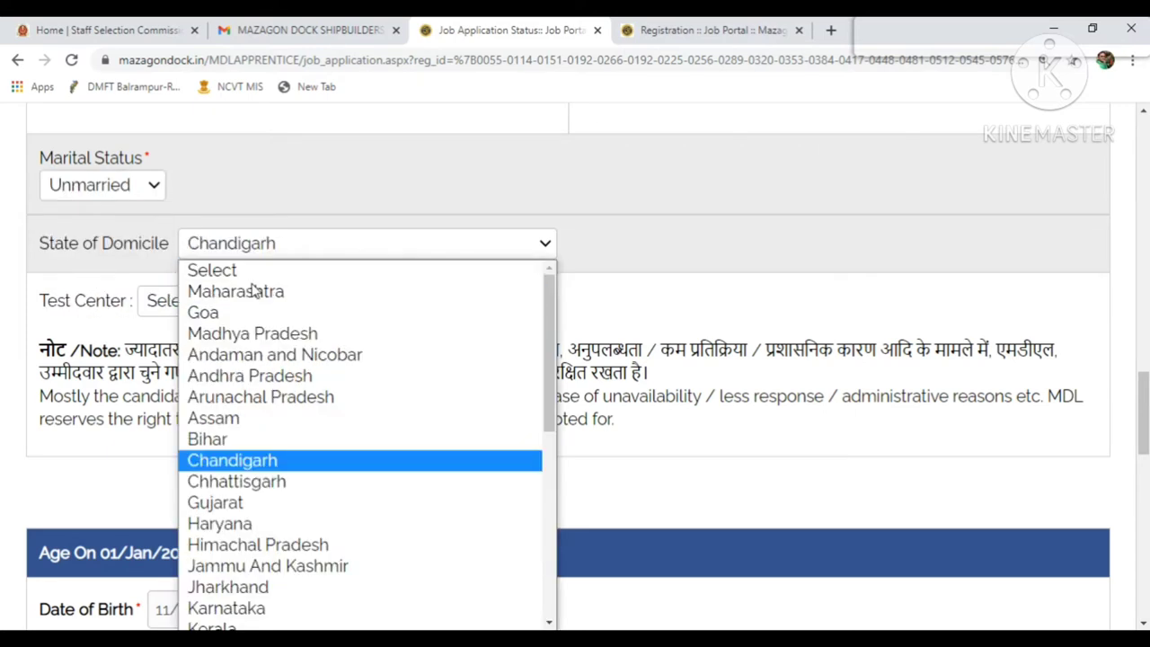
key(c)
key(Return)
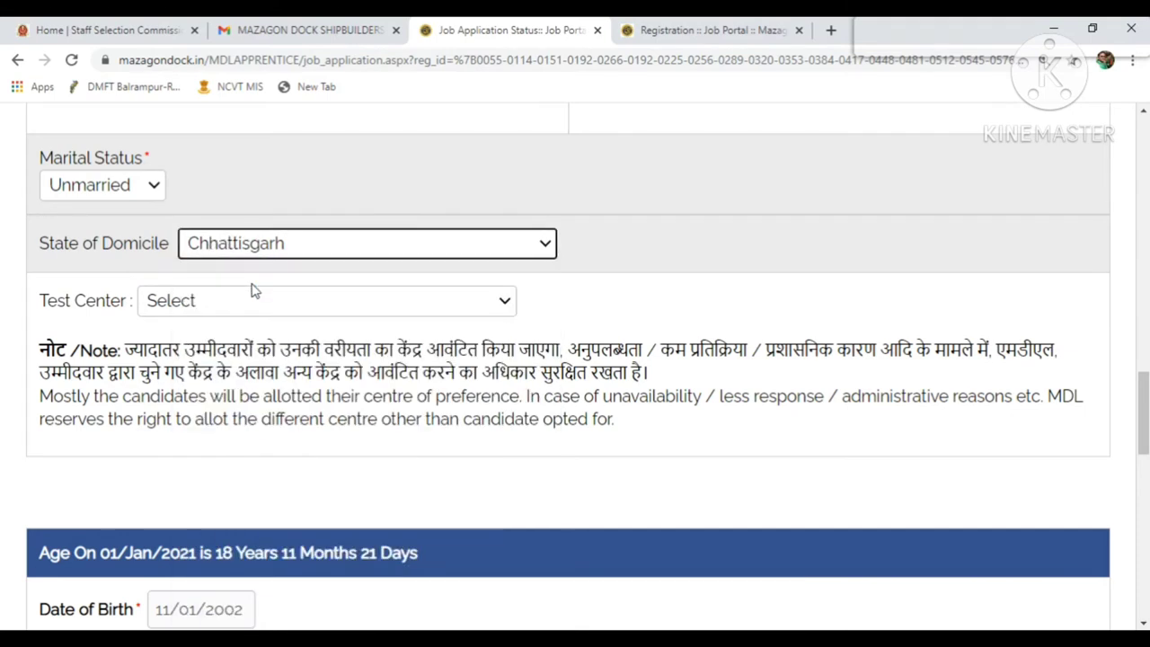
Try Nagpur and Aurangabad as the test center and settle on Nagpur.
click(275, 309)
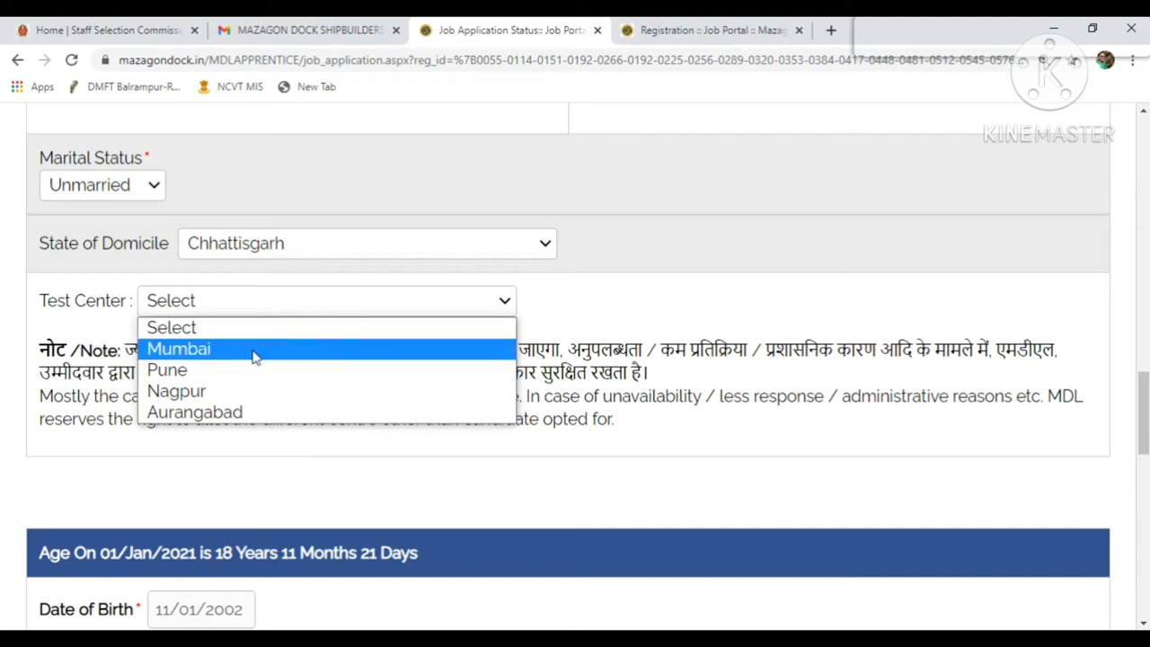
click(214, 391)
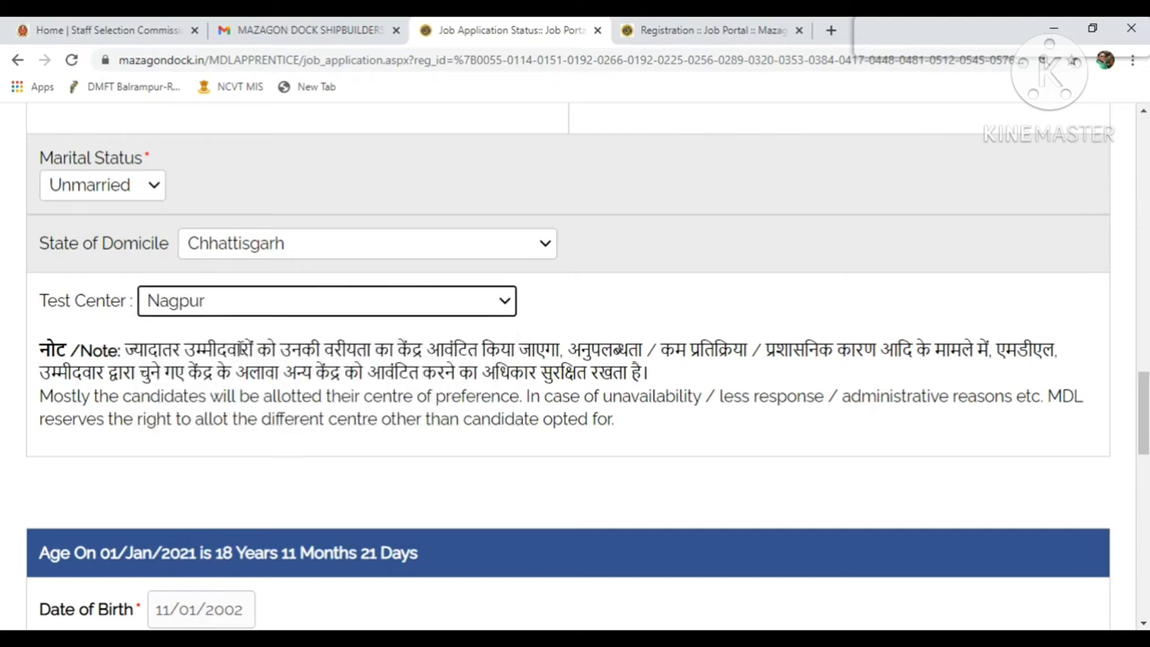
click(243, 310)
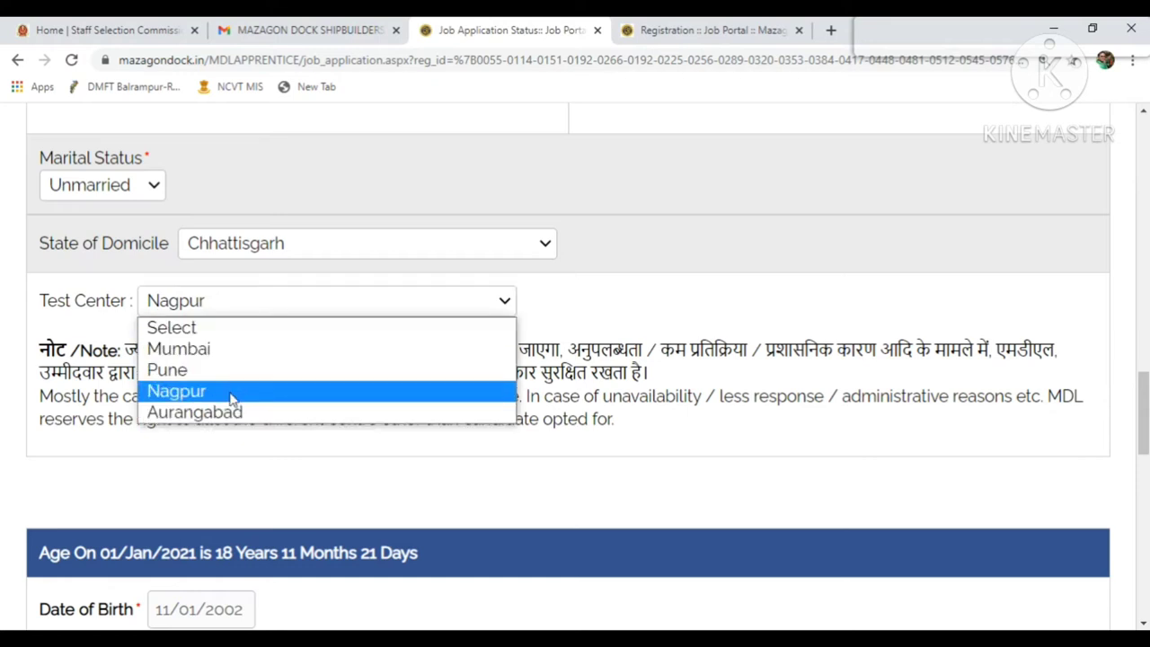
click(230, 411)
scroll(275, 352, down, 1)
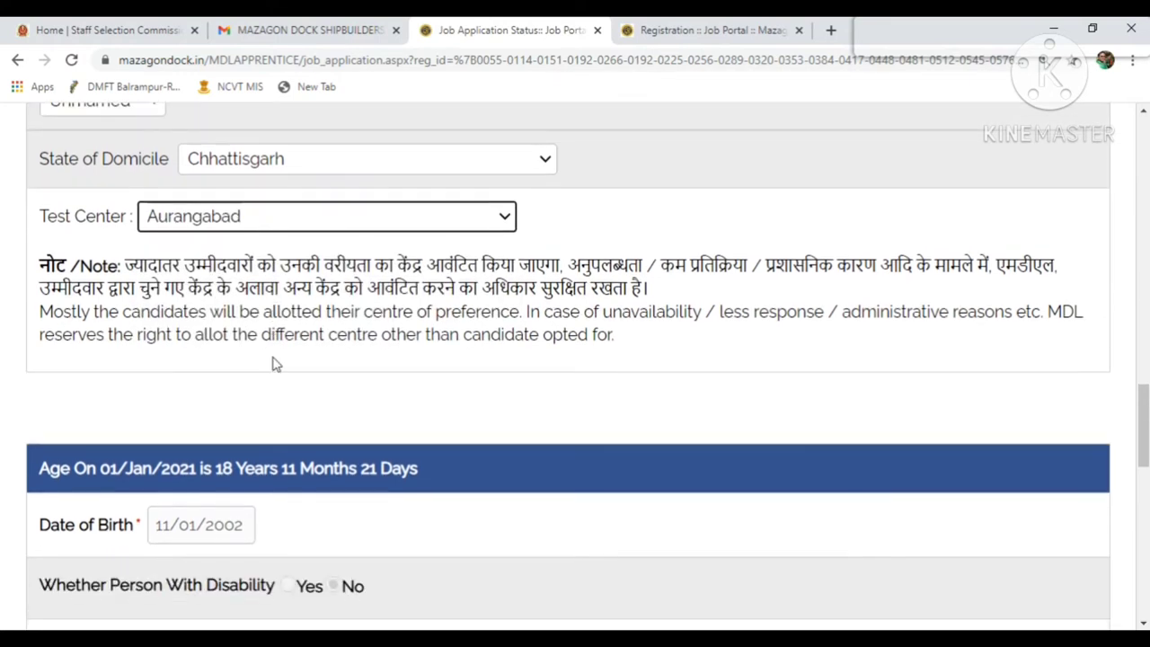
scroll(274, 361, up, 1)
click(254, 300)
click(252, 392)
scroll(274, 365, down, 1)
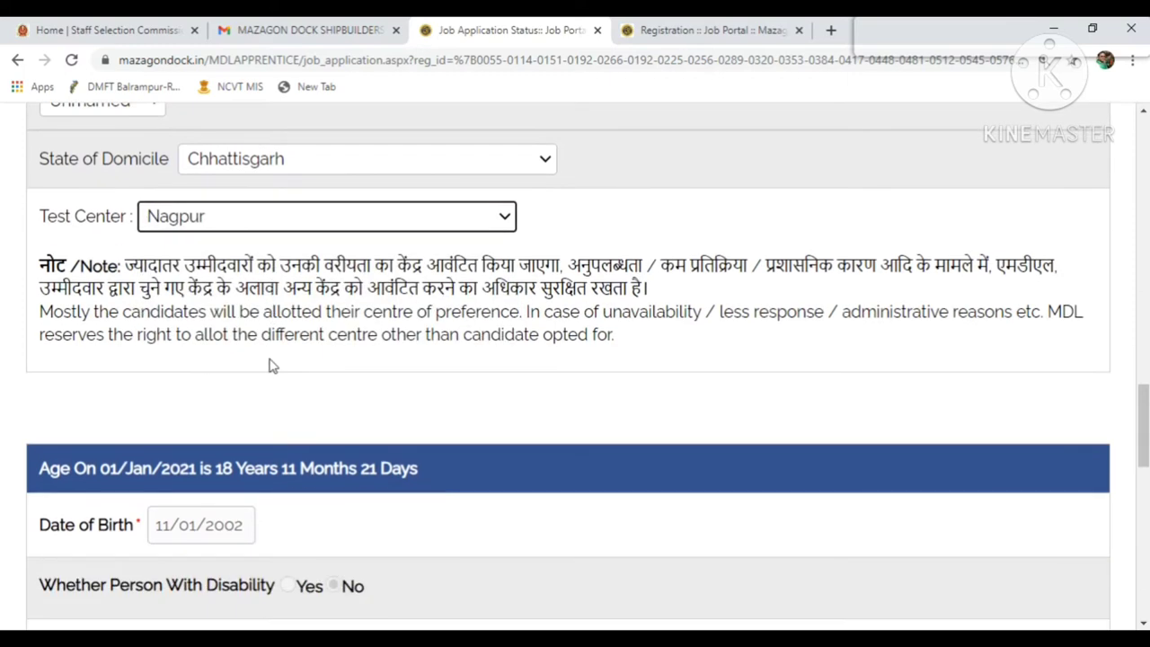
Try the SC category, set the category to OBC(NCL), and choose Hindu as the religion.
scroll(272, 365, down, 4)
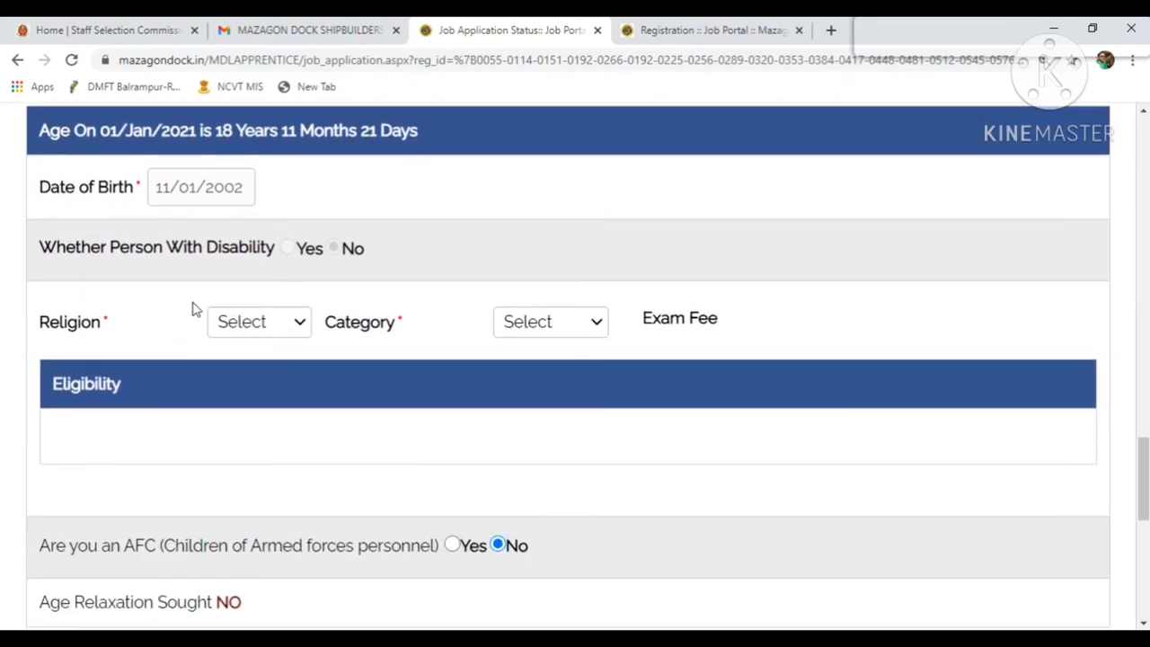
click(525, 325)
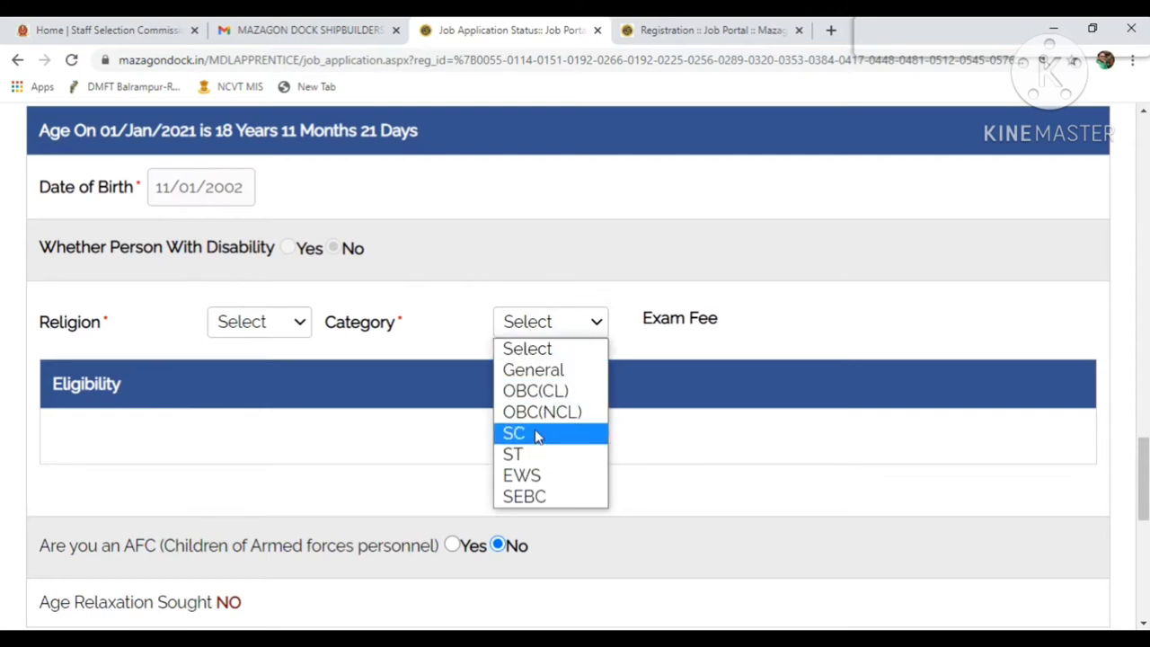
click(535, 435)
click(523, 316)
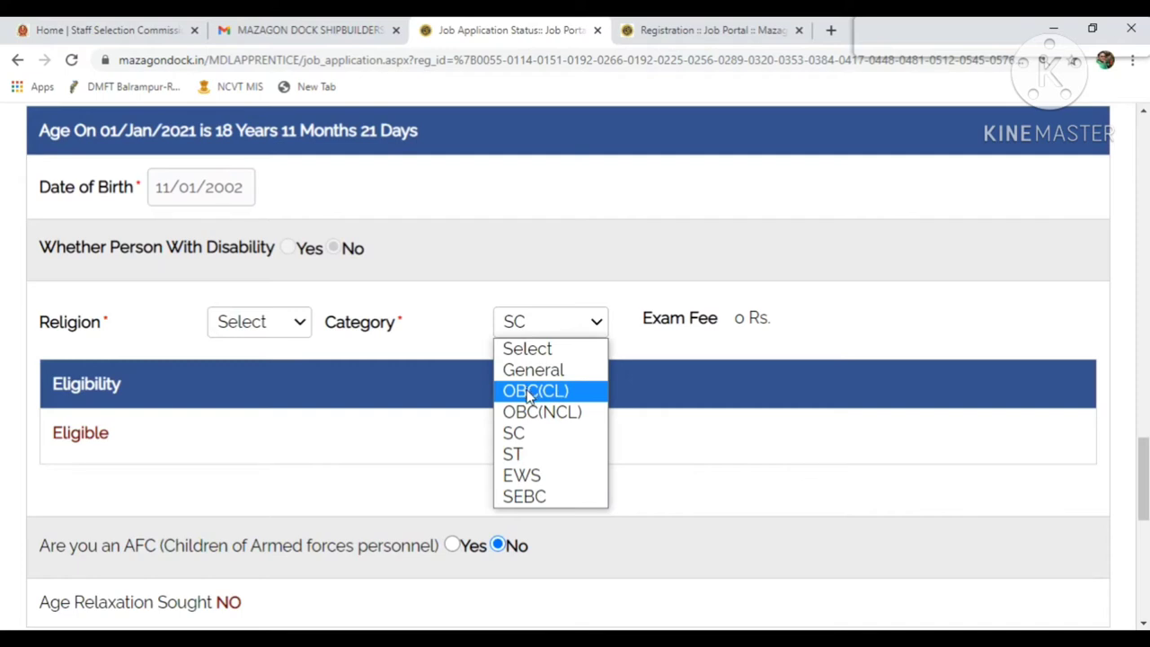
click(543, 413)
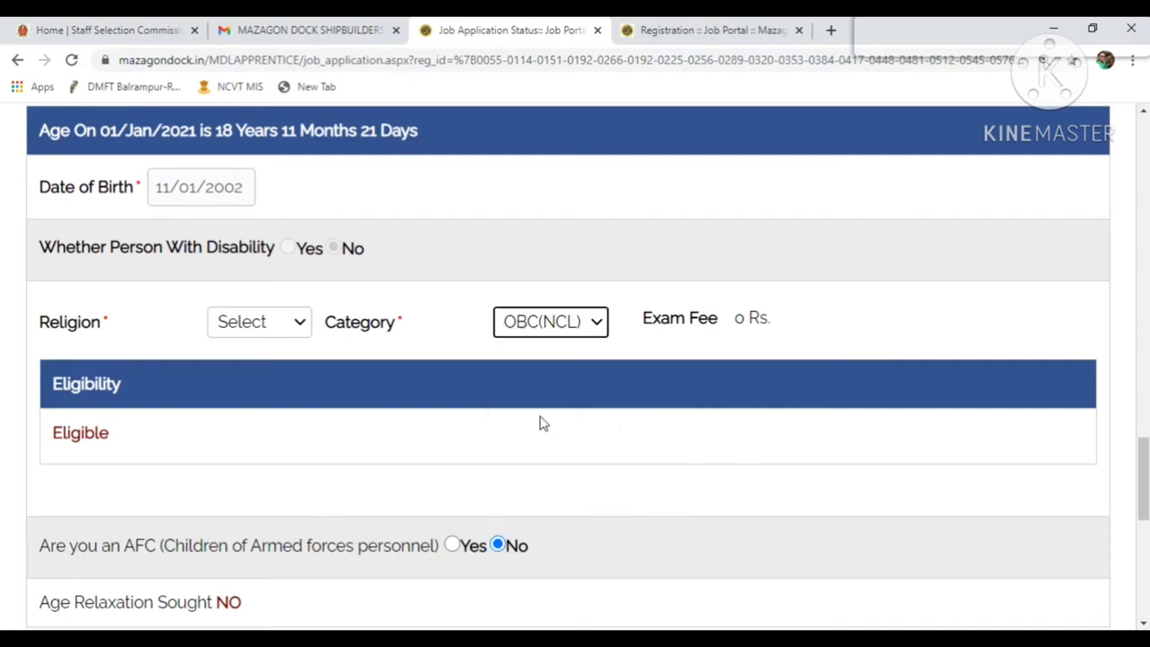
scroll(369, 428, down, 1)
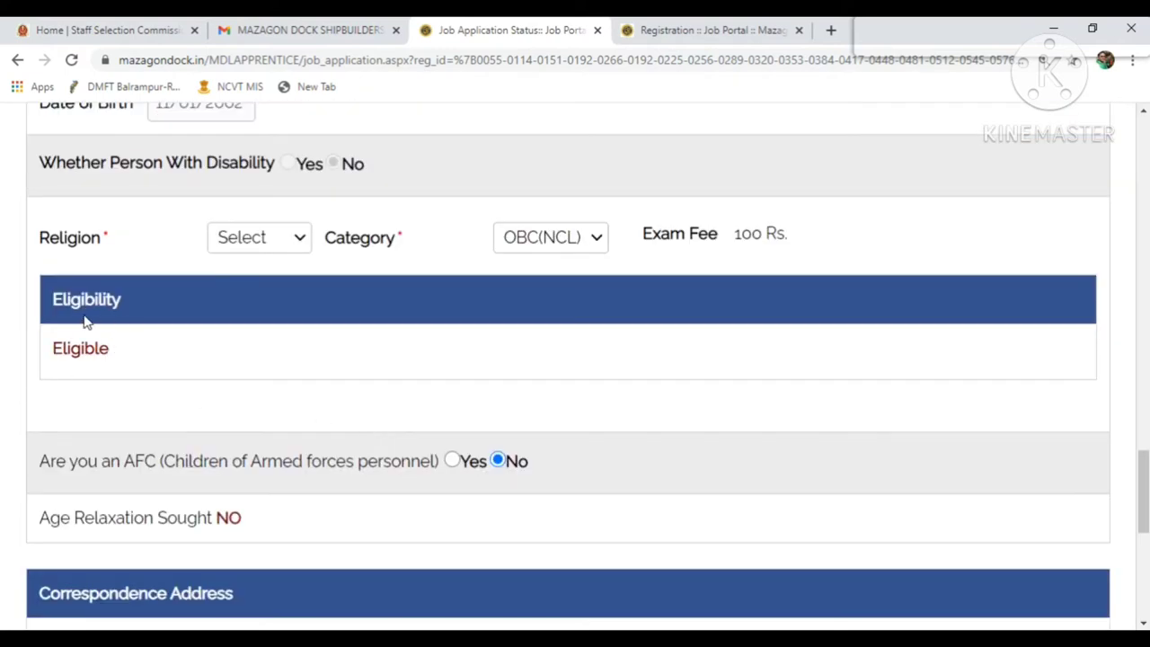
click(258, 237)
click(246, 285)
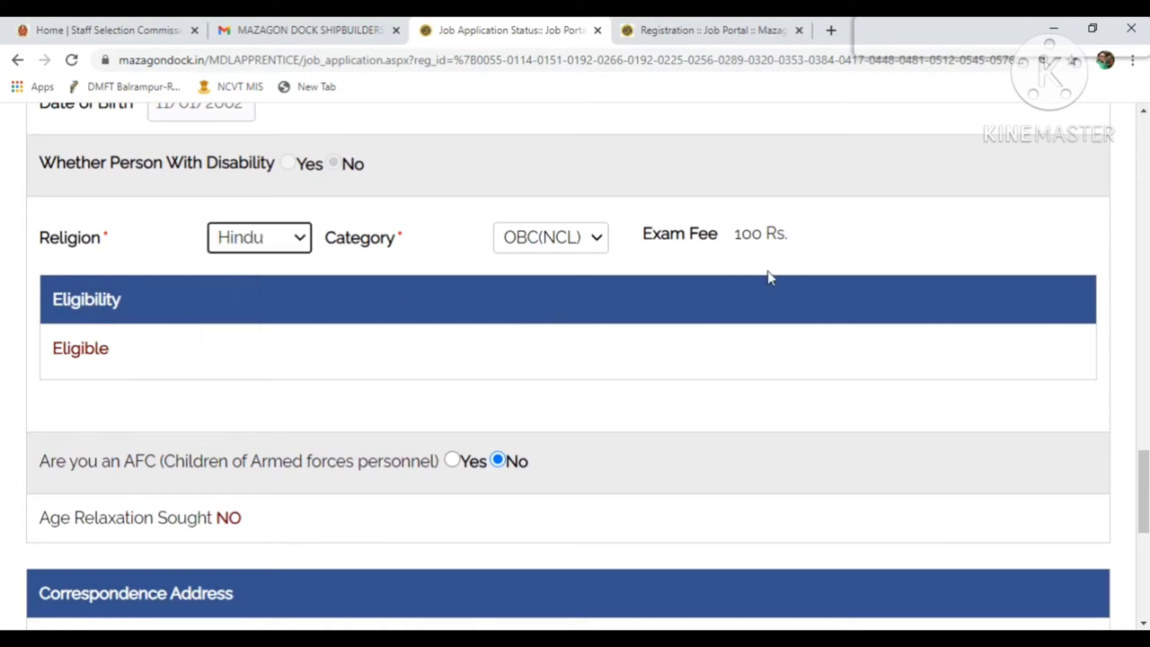
Switch the category to SC to compare the exam fee, and set it back to OBC(NCL).
click(591, 237)
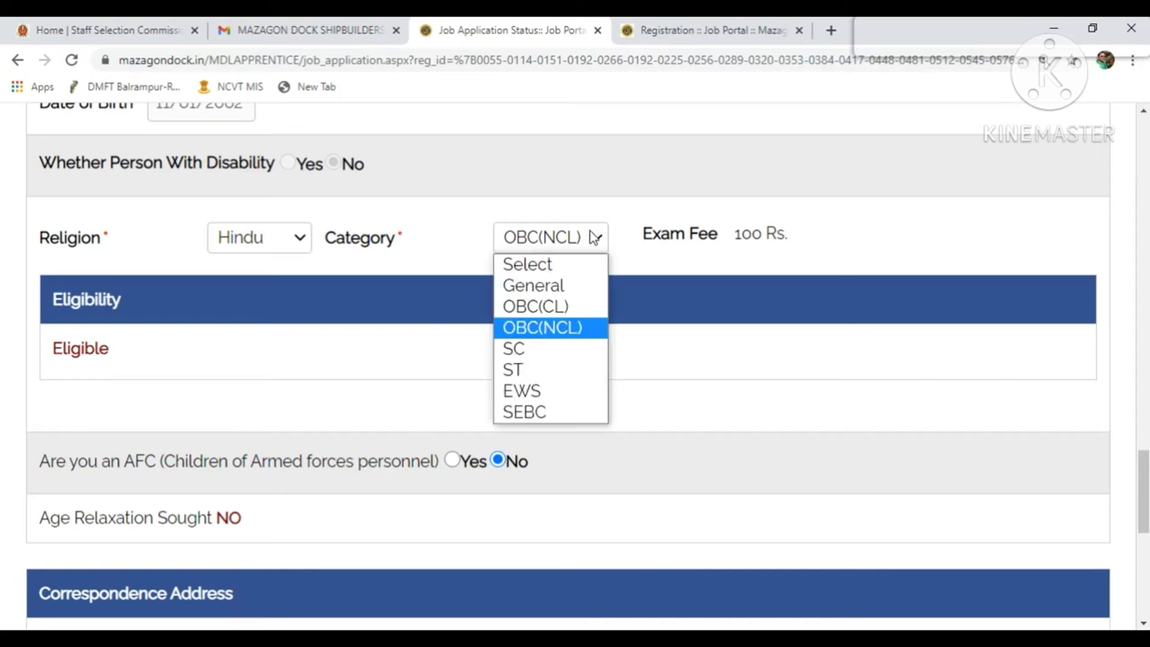
click(524, 350)
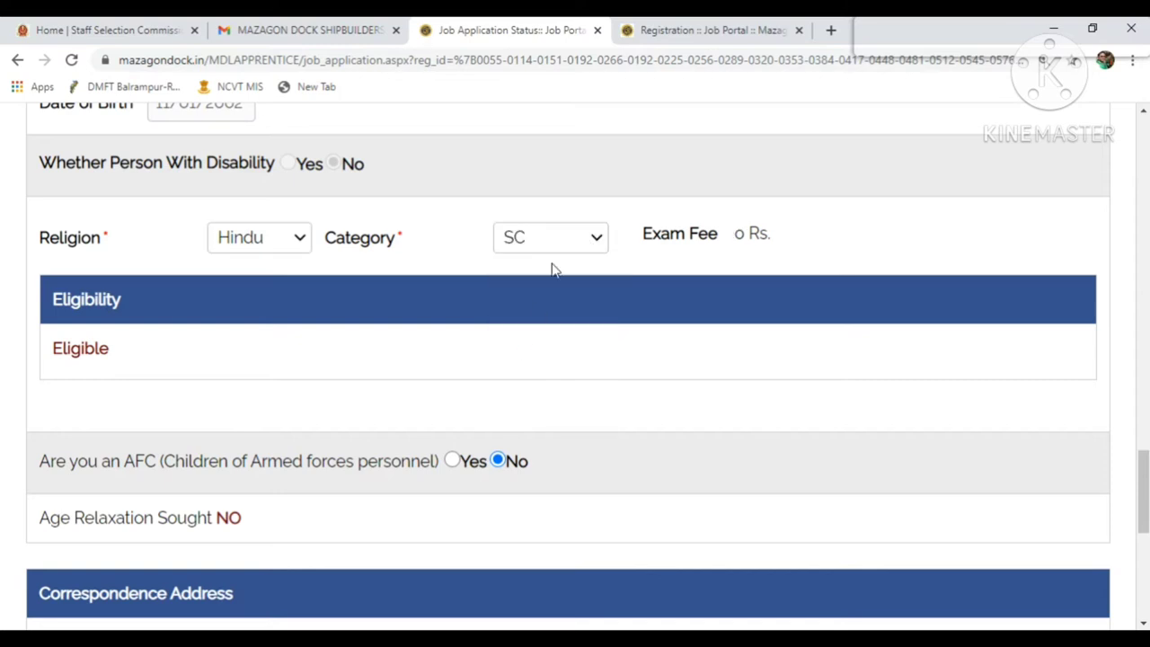
click(592, 237)
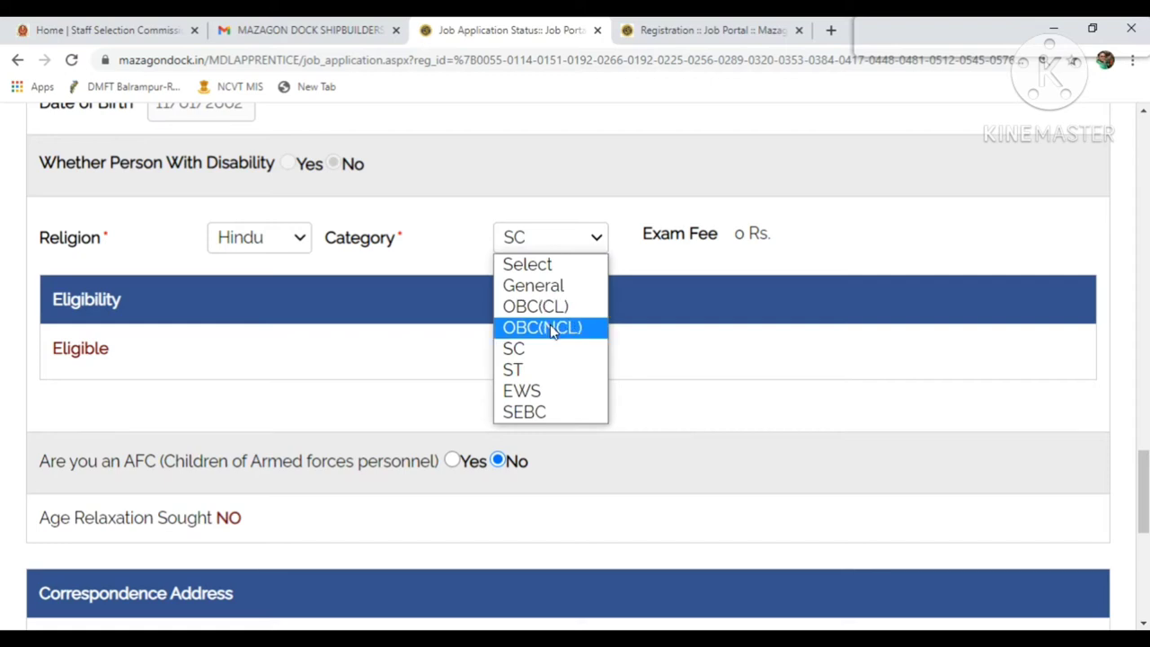
click(553, 329)
Review the armed forces children question, the age relaxation entry and the correspondence address fields through the end of the form.
scroll(499, 351, down, 2)
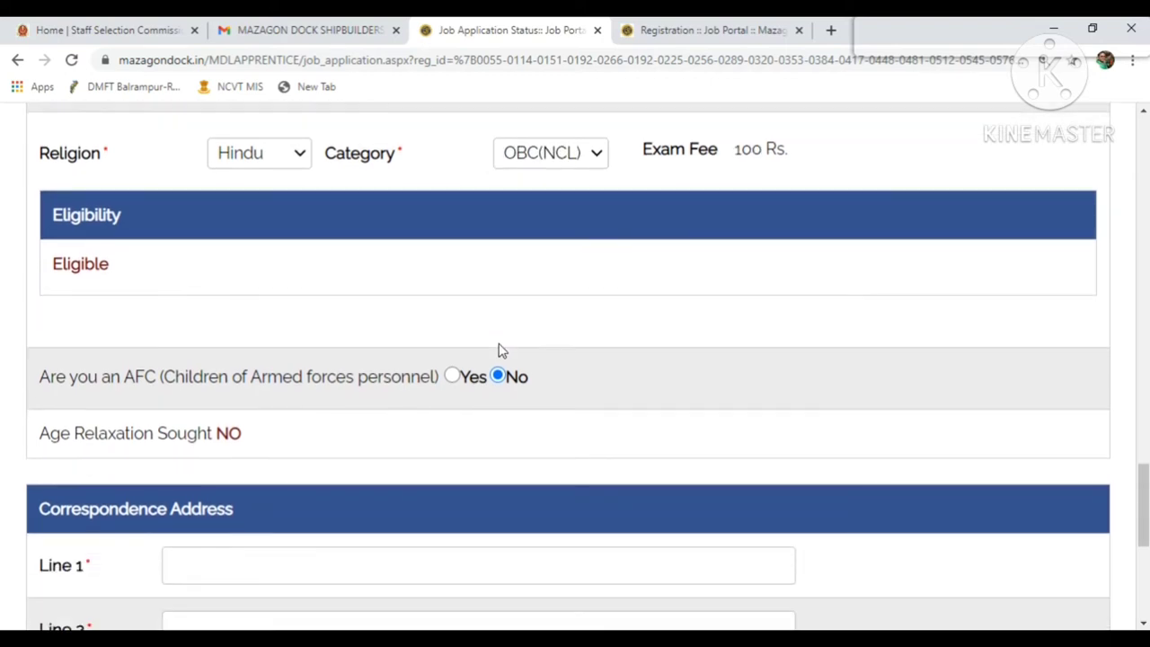
scroll(463, 350, down, 2)
scroll(454, 313, down, 2)
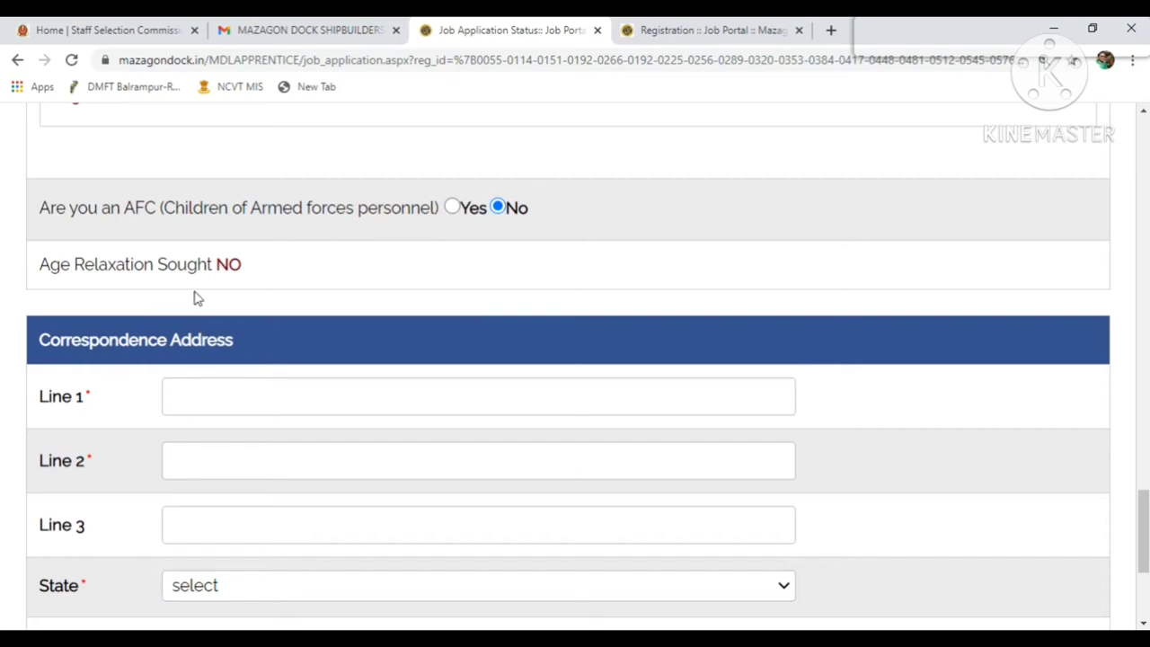
scroll(256, 289, down, 2)
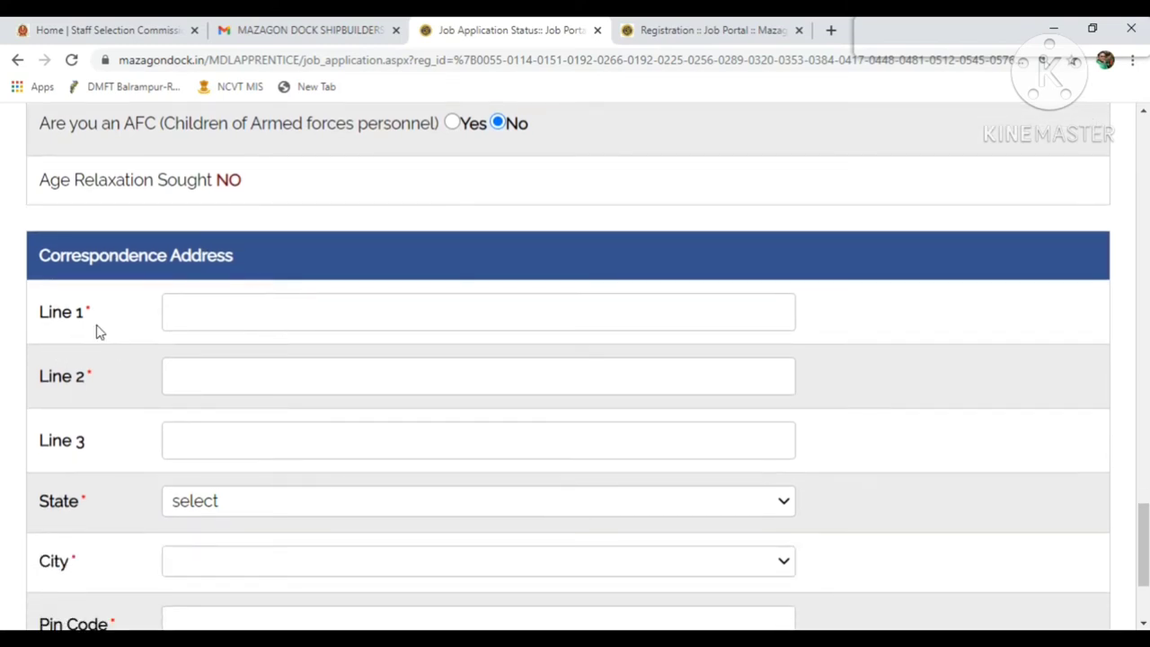
scroll(99, 368, down, 2)
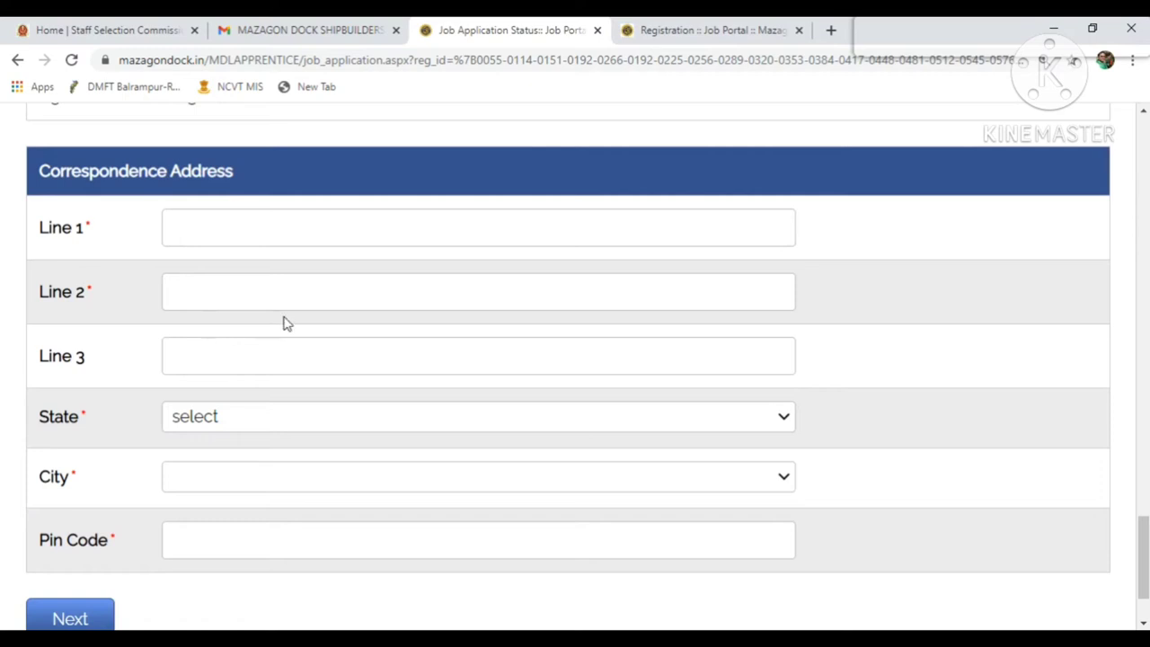
scroll(282, 323, down, 2)
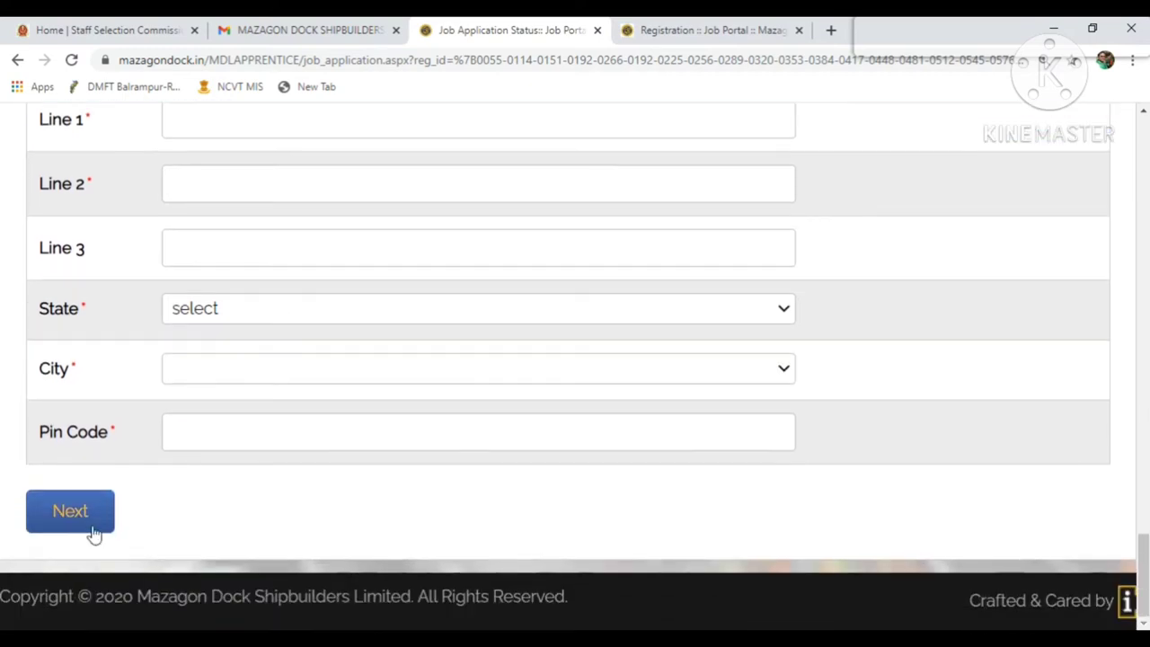
Examine the ITI and additional educational qualification fields, including the course type options for an additional qualification.
scroll(195, 505, up, 1)
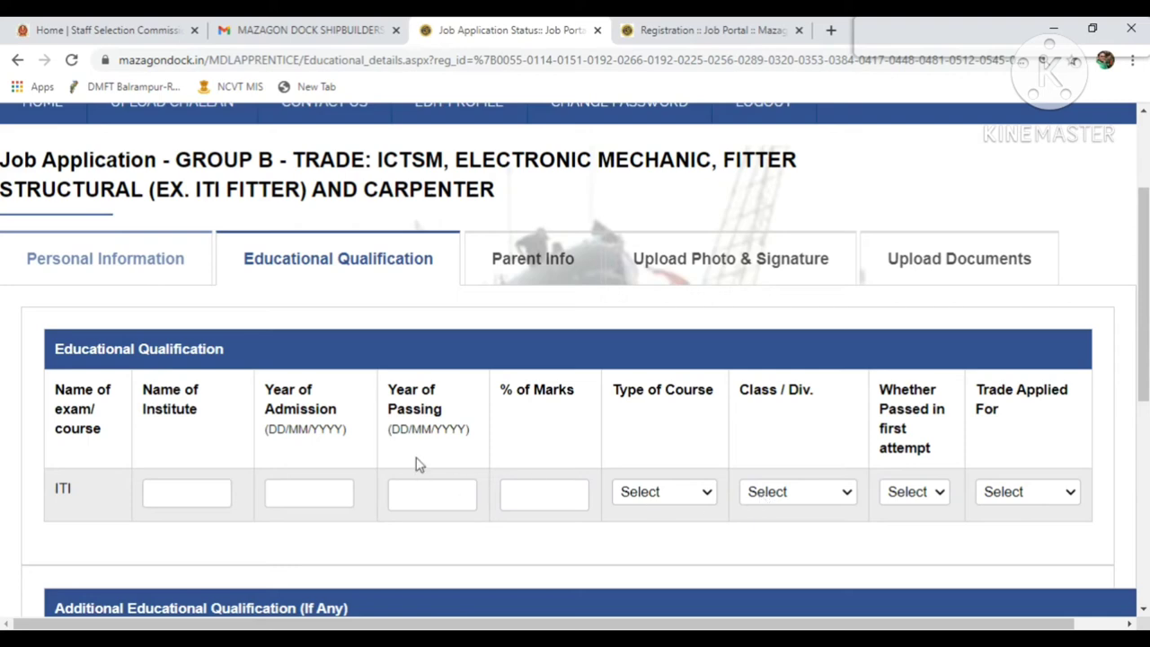
scroll(416, 459, down, 1)
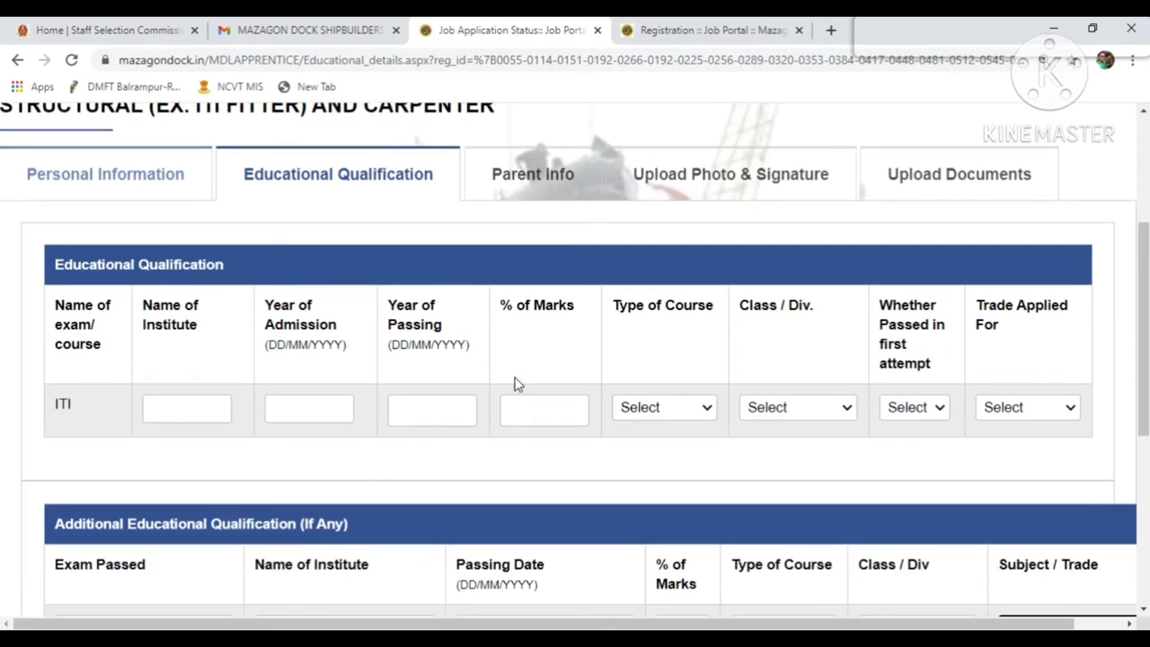
scroll(528, 454, down, 1)
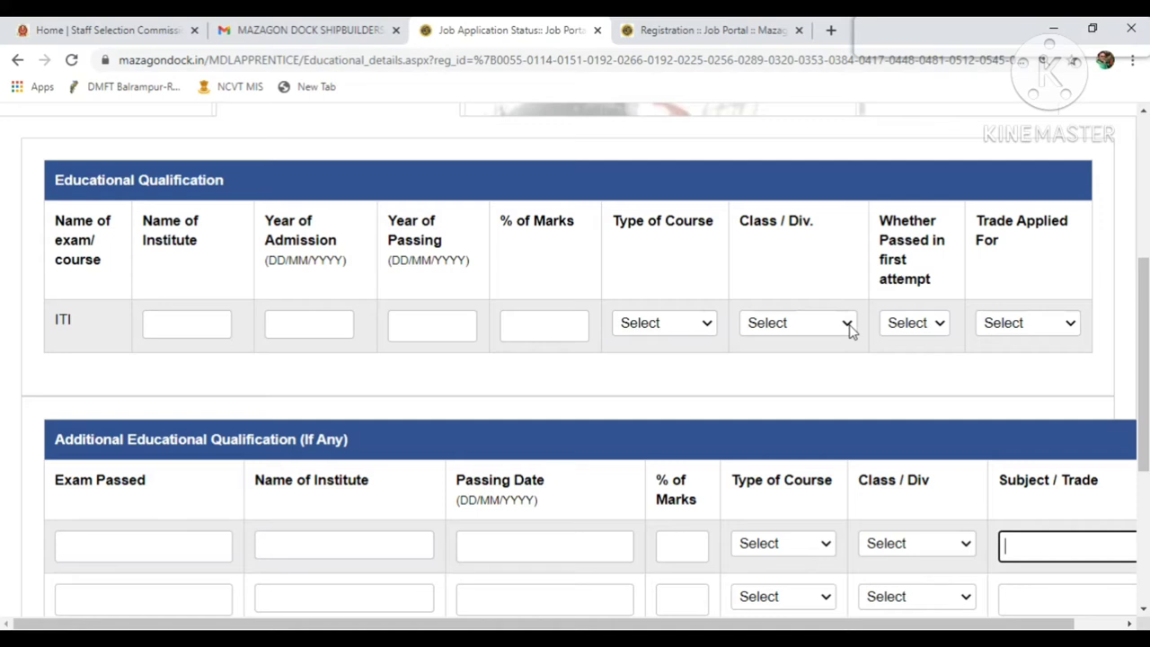
scroll(795, 347, down, 1)
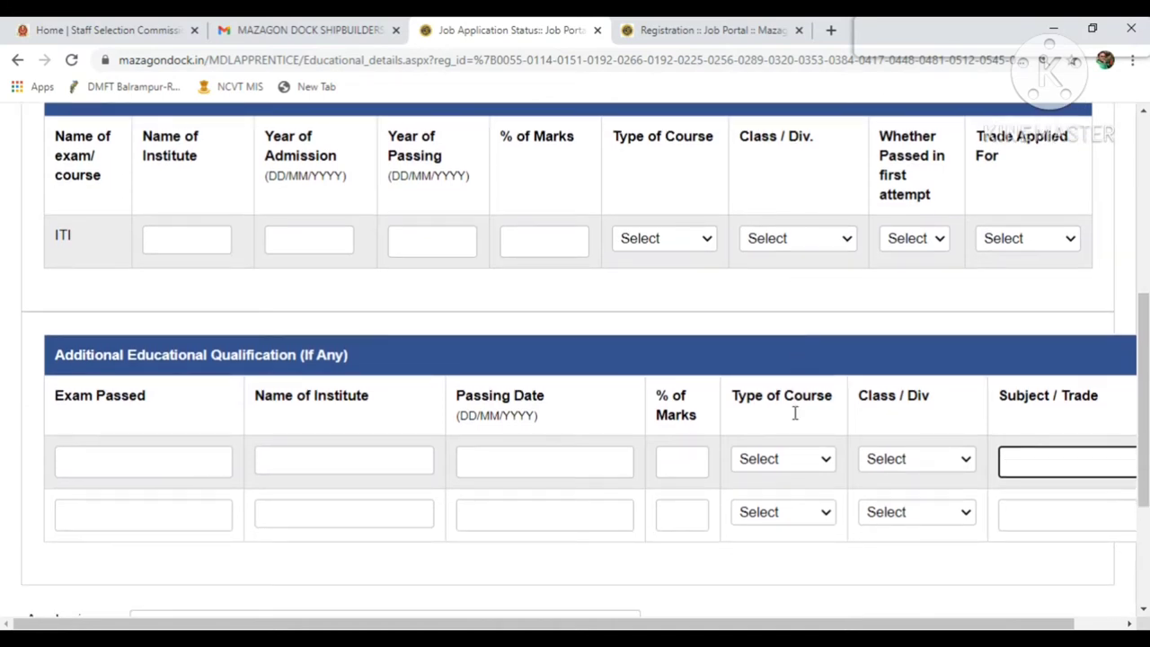
click(820, 459)
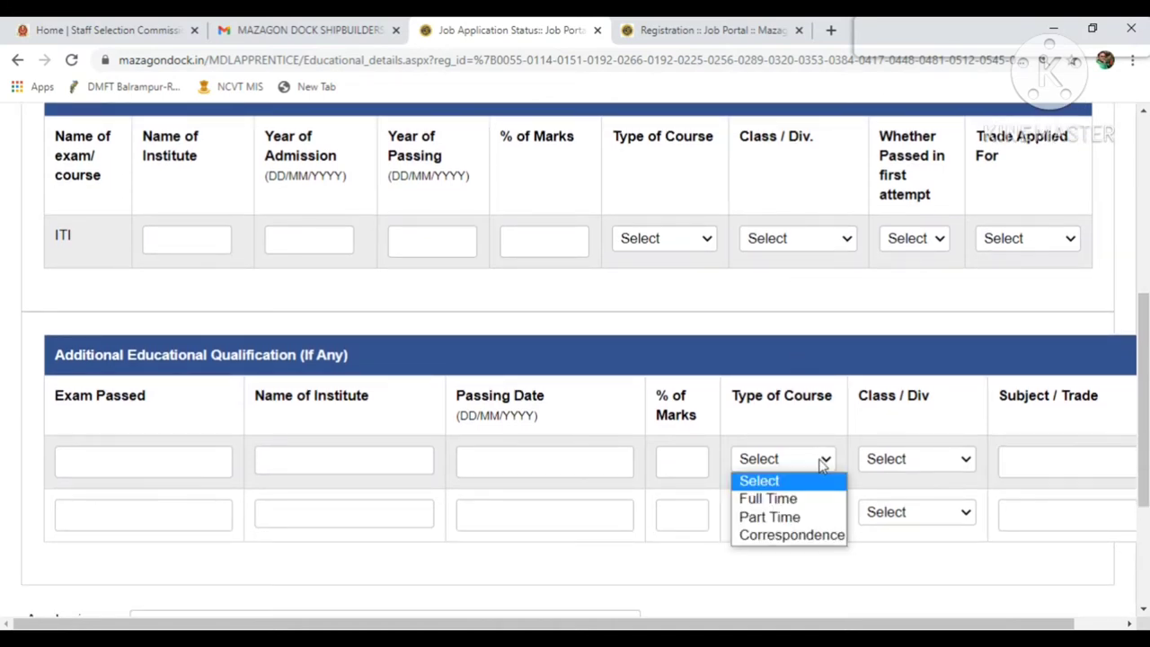
click(820, 460)
click(820, 461)
scroll(895, 408, up, 1)
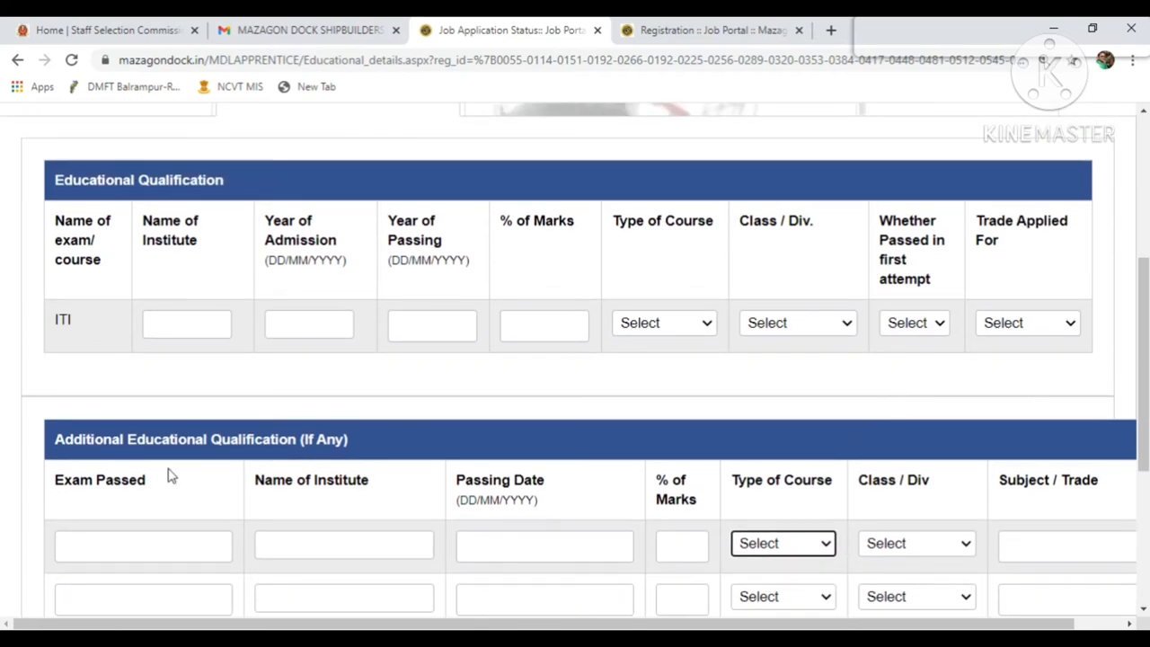
scroll(317, 452, up, 1)
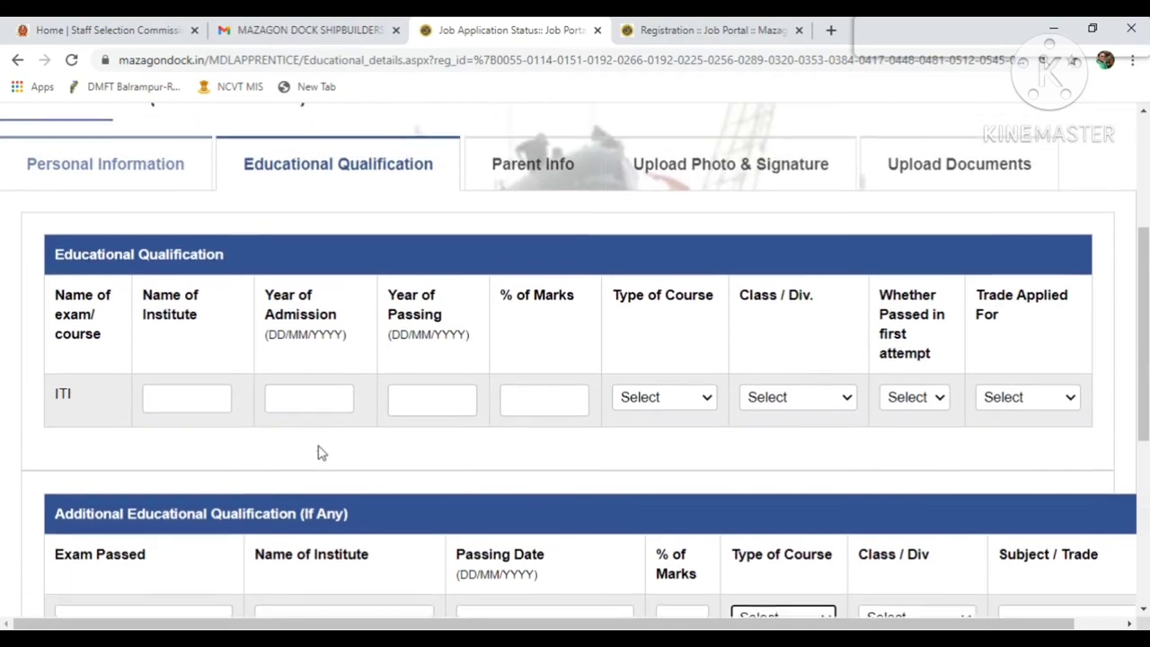
Set the type of course for the ITI qualification to Full Time.
click(685, 411)
click(687, 413)
click(685, 412)
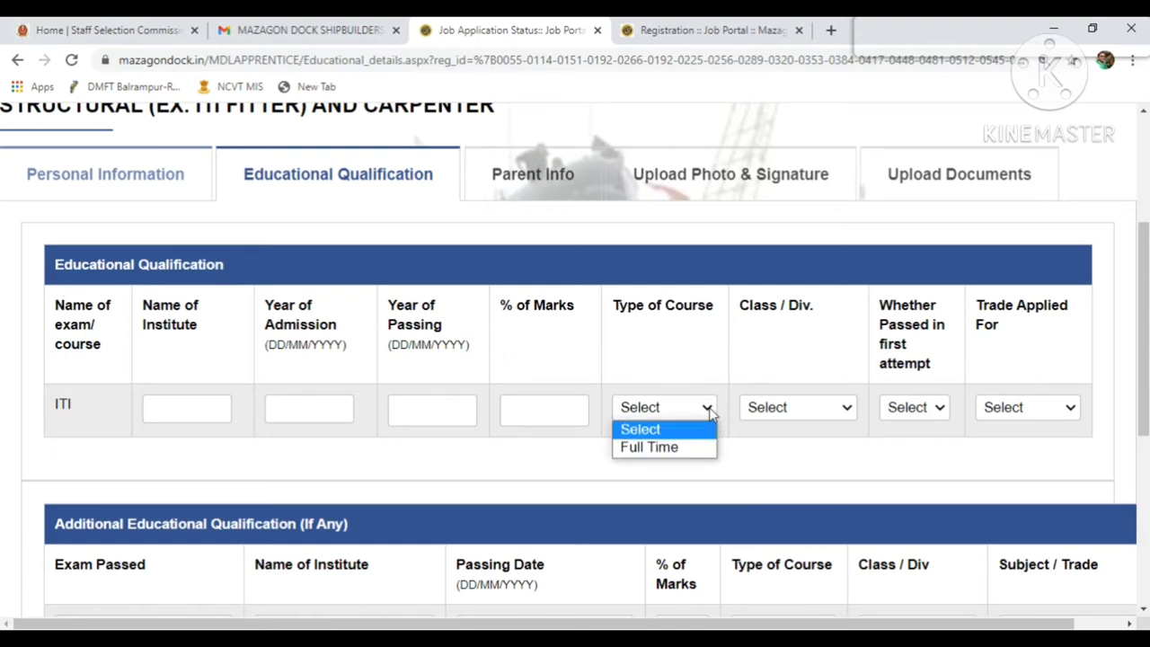
click(688, 446)
Review the ITI class, first-attempt and applied trade options, and the additional qualification and other academic information fields.
click(825, 415)
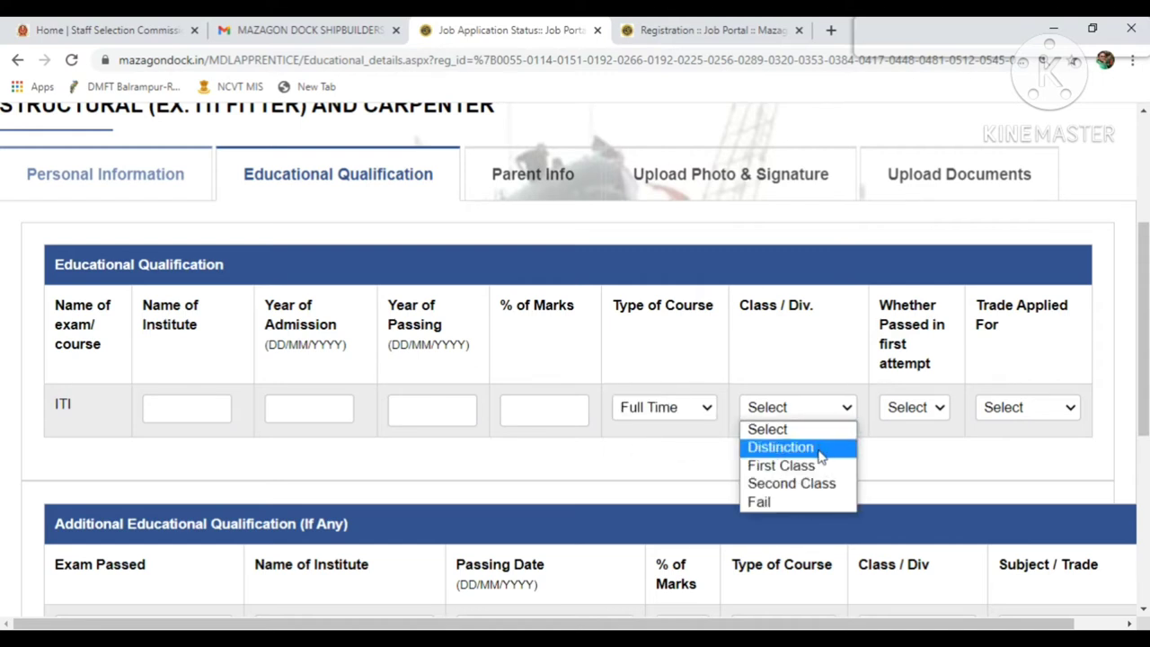
click(934, 409)
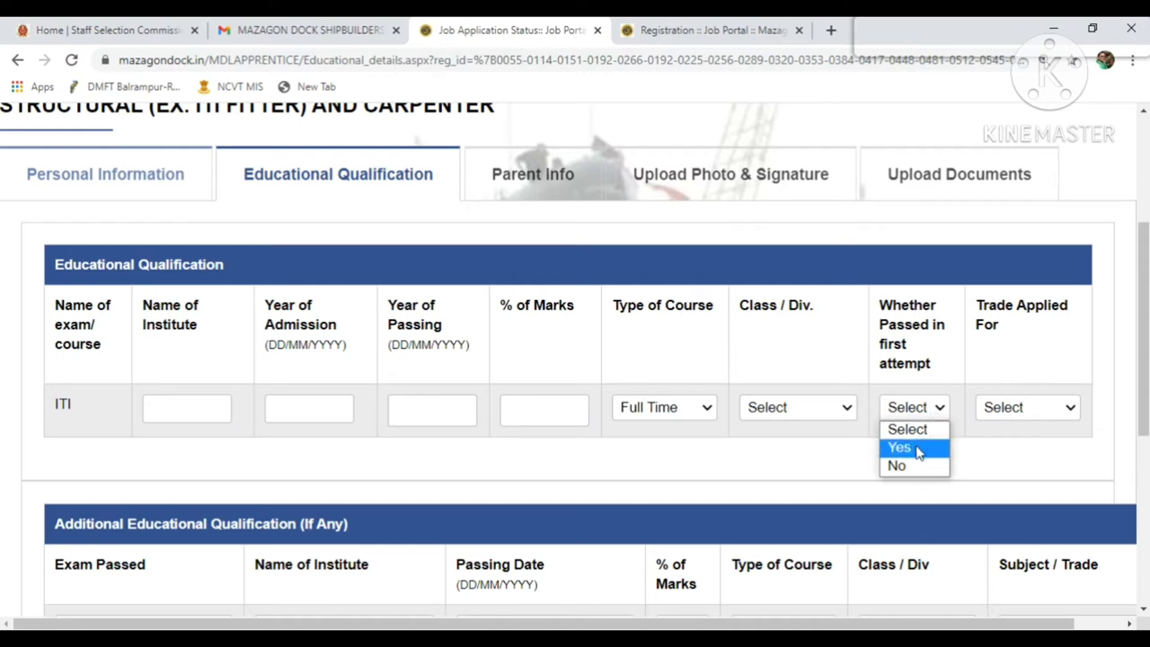
click(999, 409)
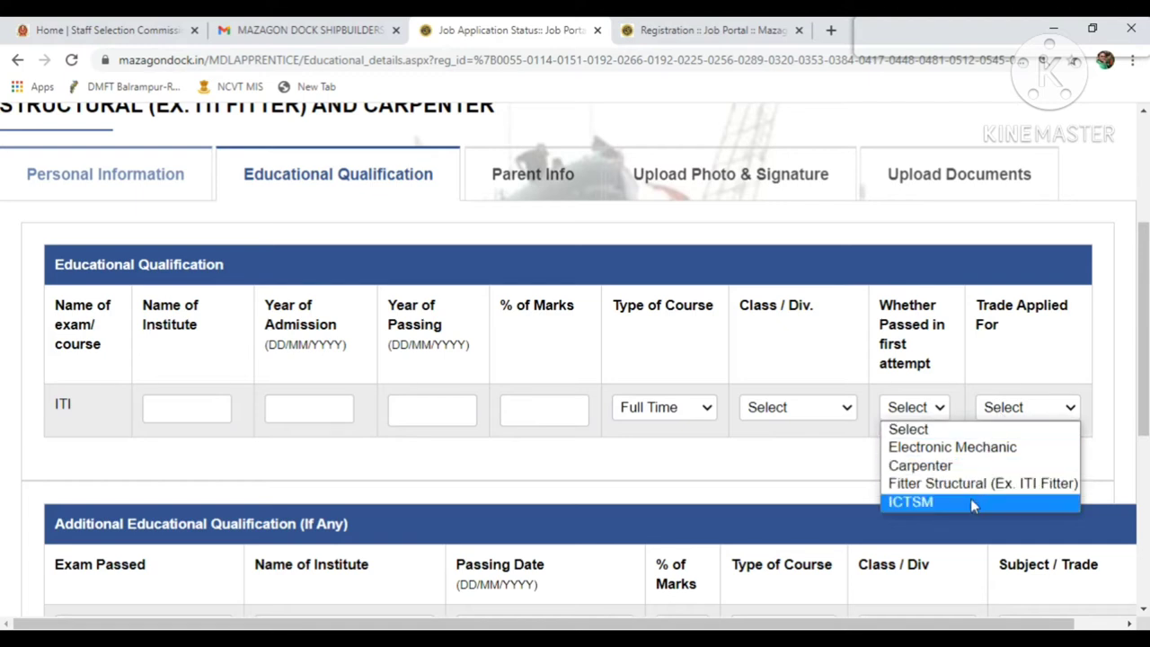
click(768, 485)
scroll(813, 457, down, 1)
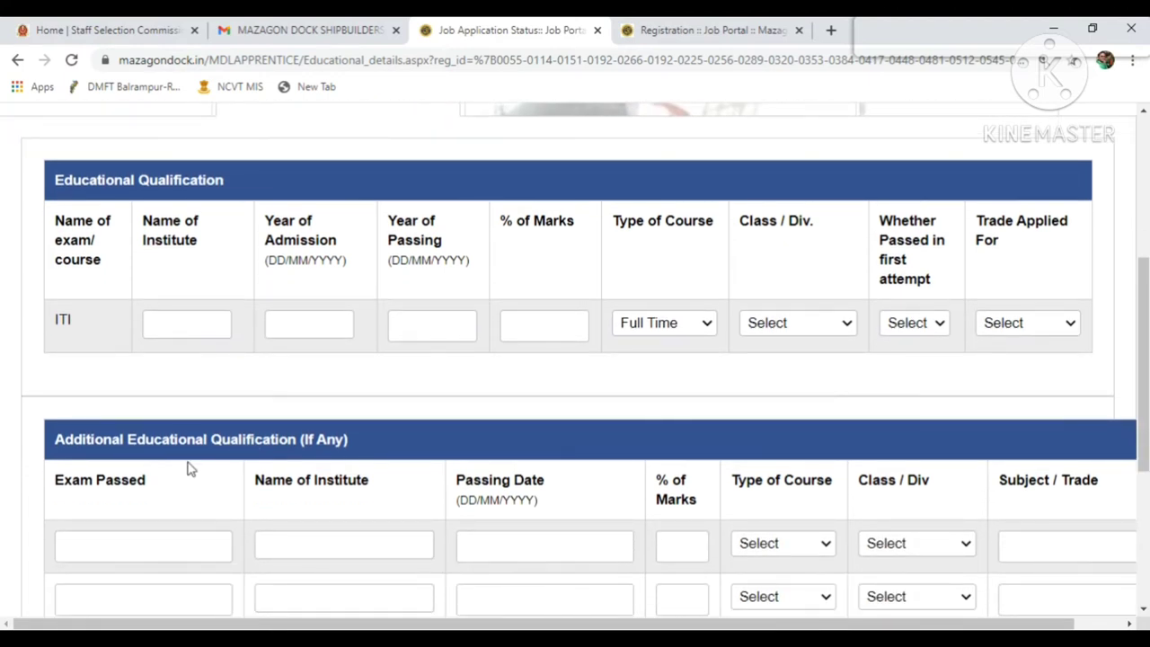
scroll(378, 456, down, 1)
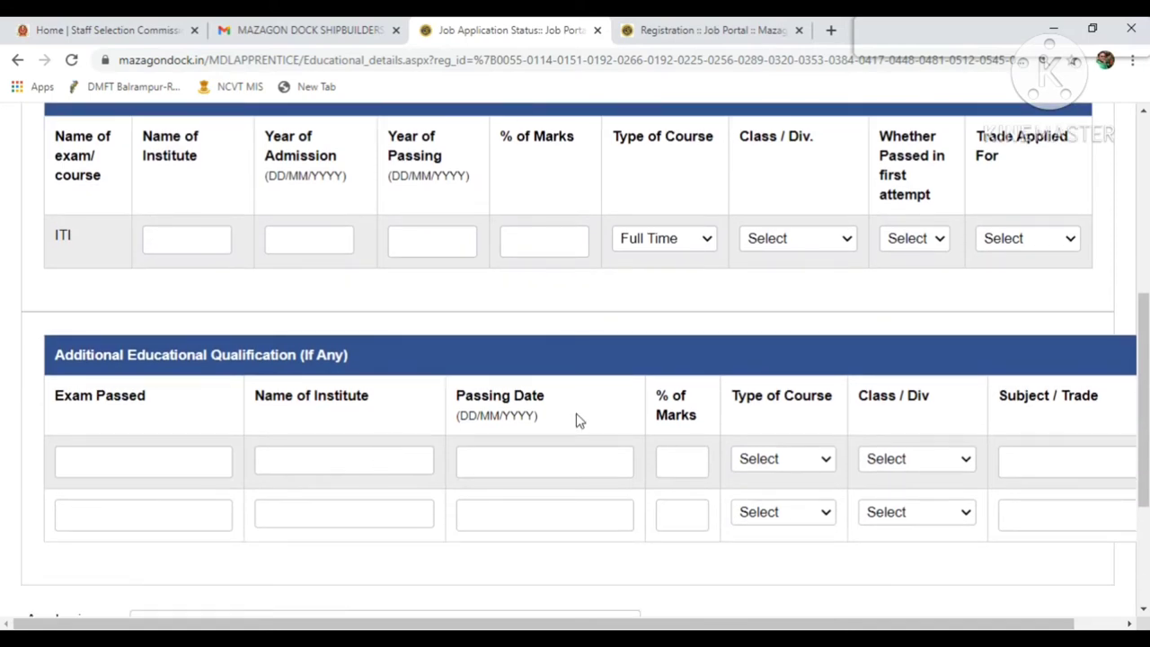
scroll(696, 440, down, 3)
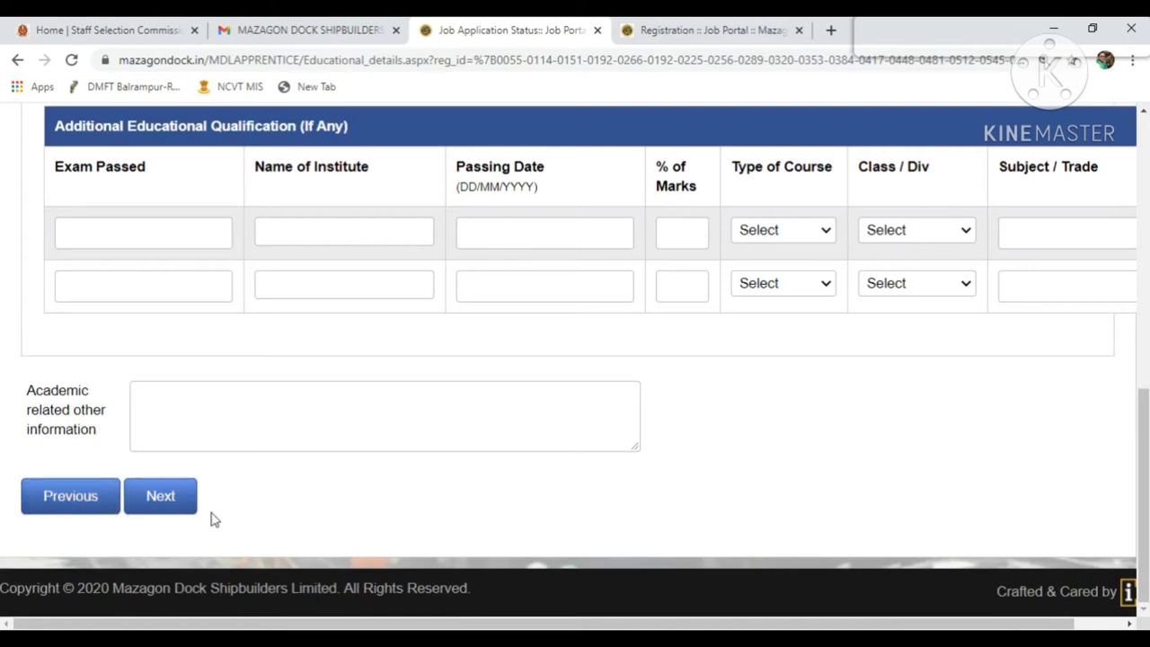
Try Yes for parents employed in Mazagon Dock, settle on No, and continue to the photo and signature section.
scroll(303, 509, up, 5)
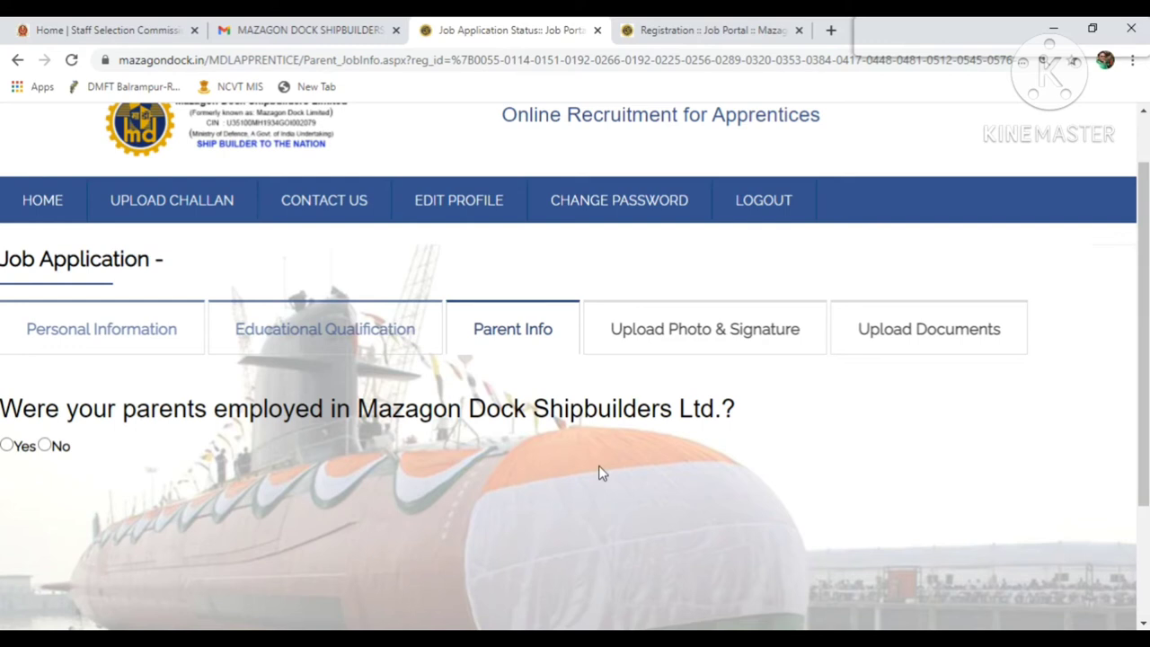
click(6, 445)
scroll(226, 474, down, 2)
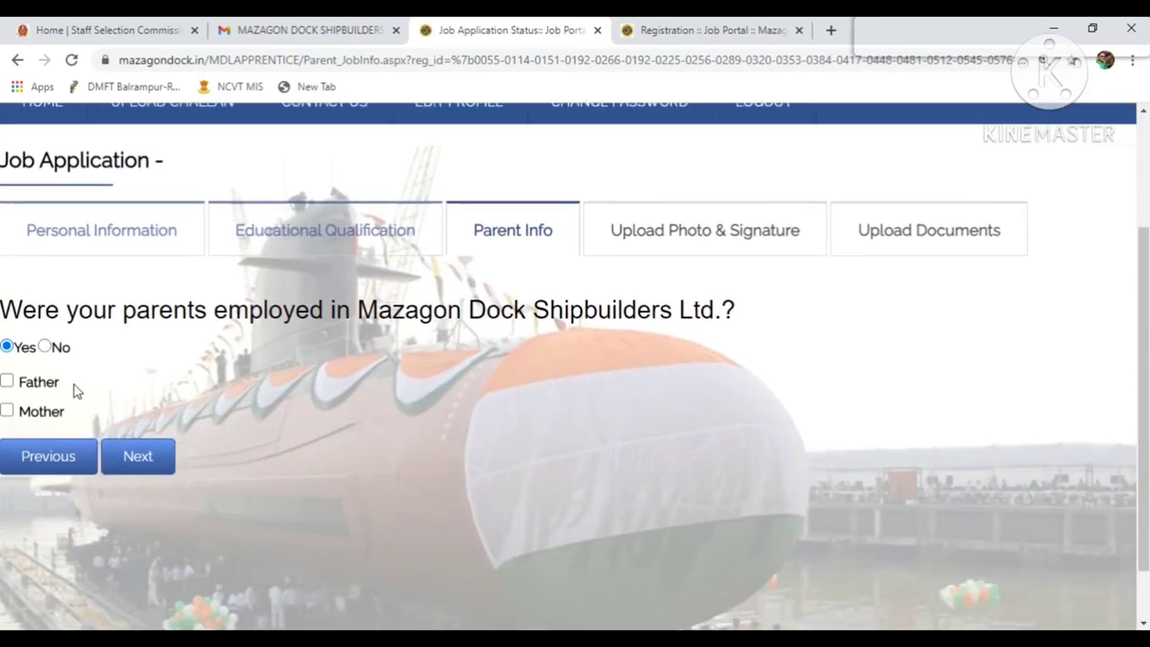
click(44, 346)
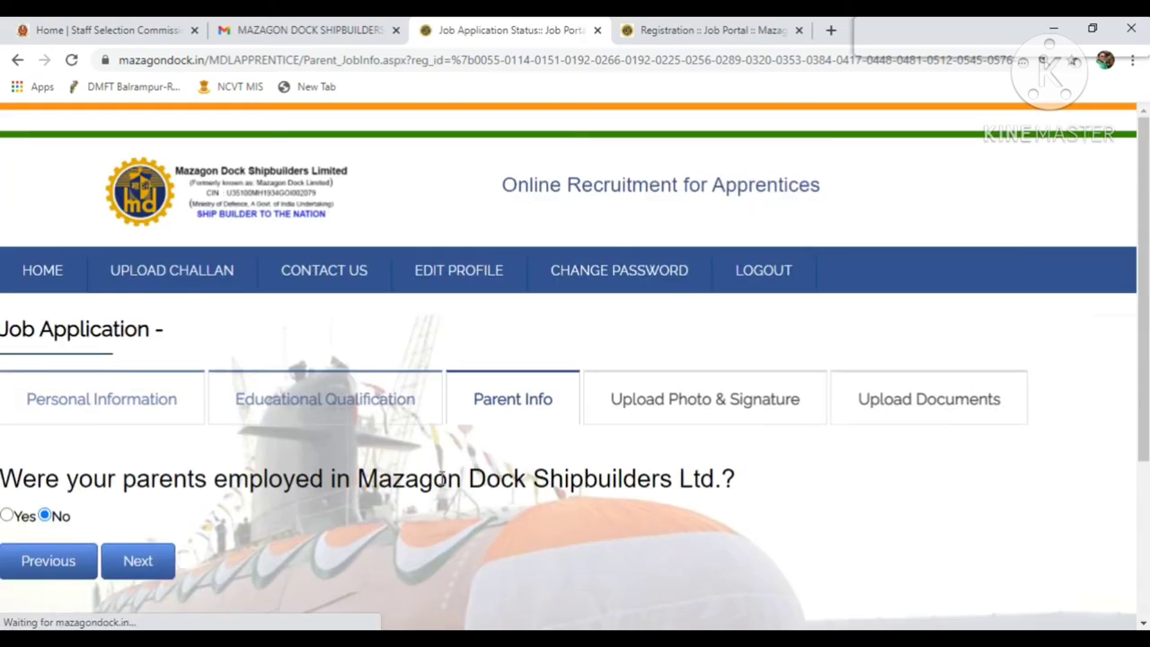
scroll(108, 578, down, 2)
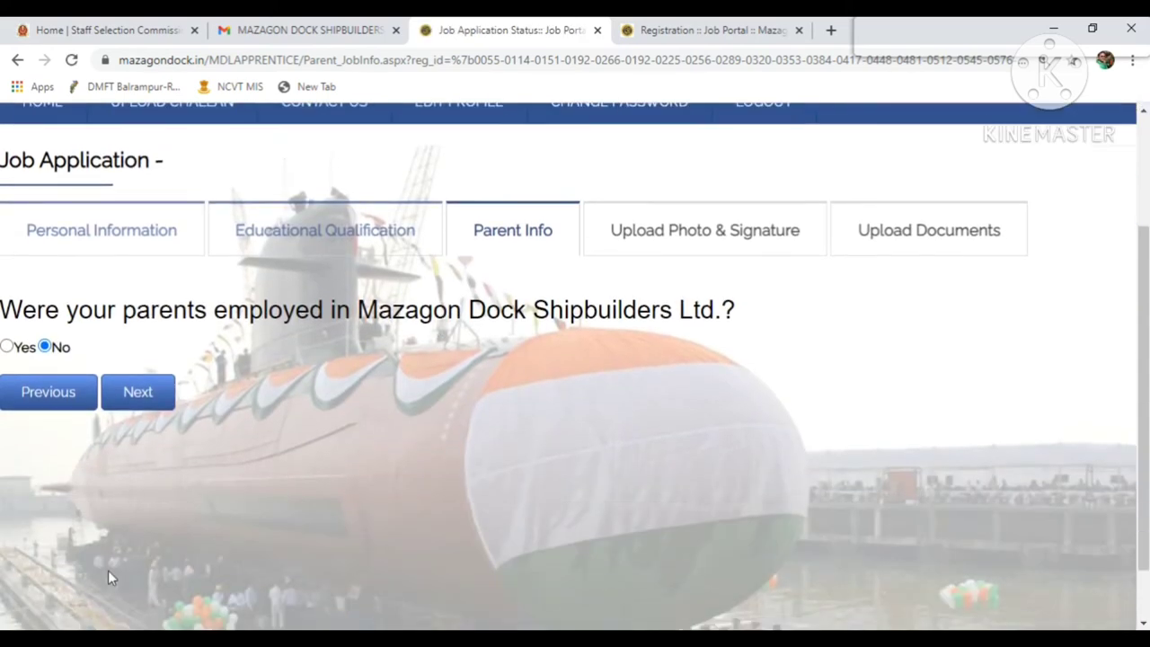
click(136, 395)
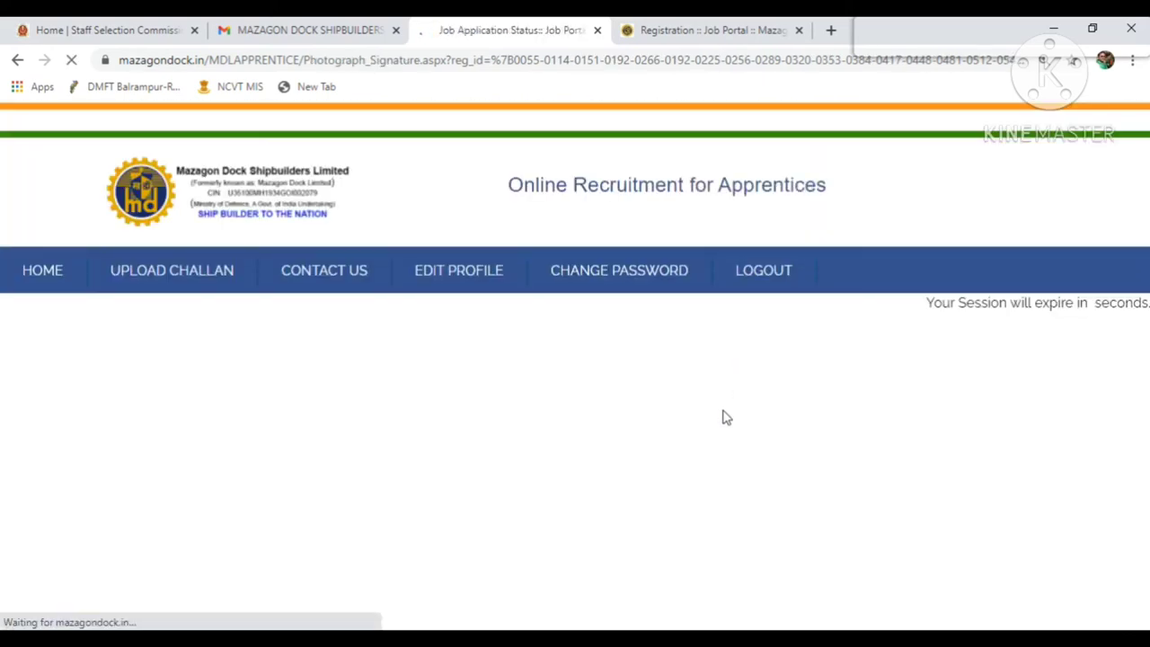
Check the photo and signature upload requirements and continue to the document upload section.
scroll(719, 417, down, 3)
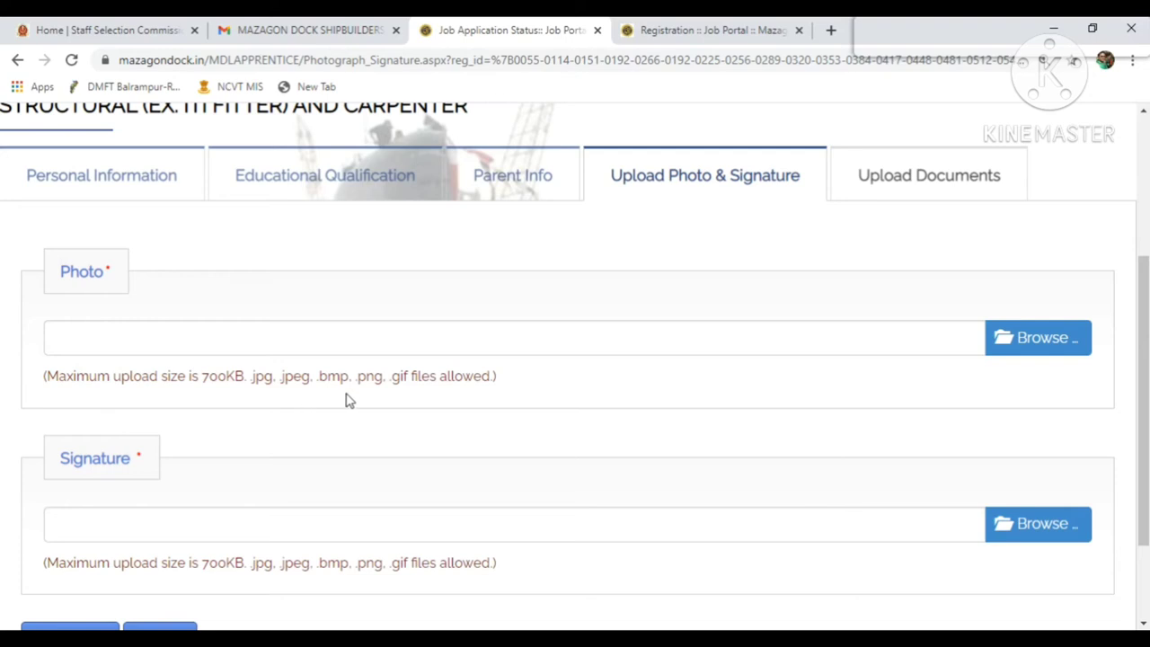
scroll(350, 395, down, 1)
scroll(431, 344, down, 1)
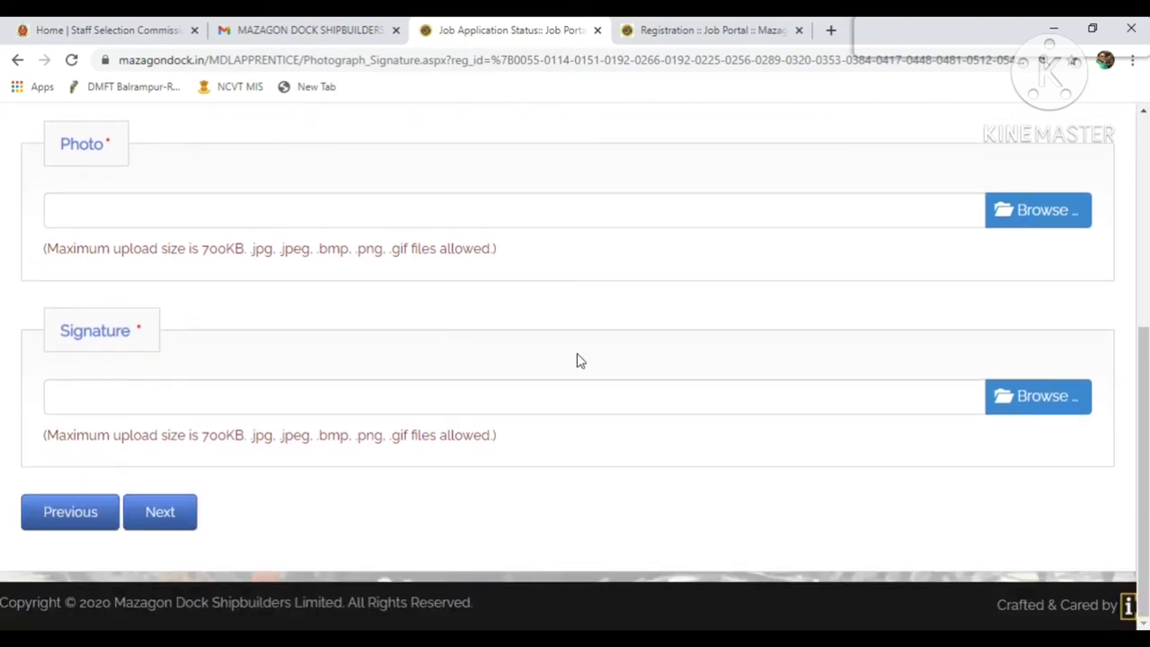
scroll(577, 361, up, 2)
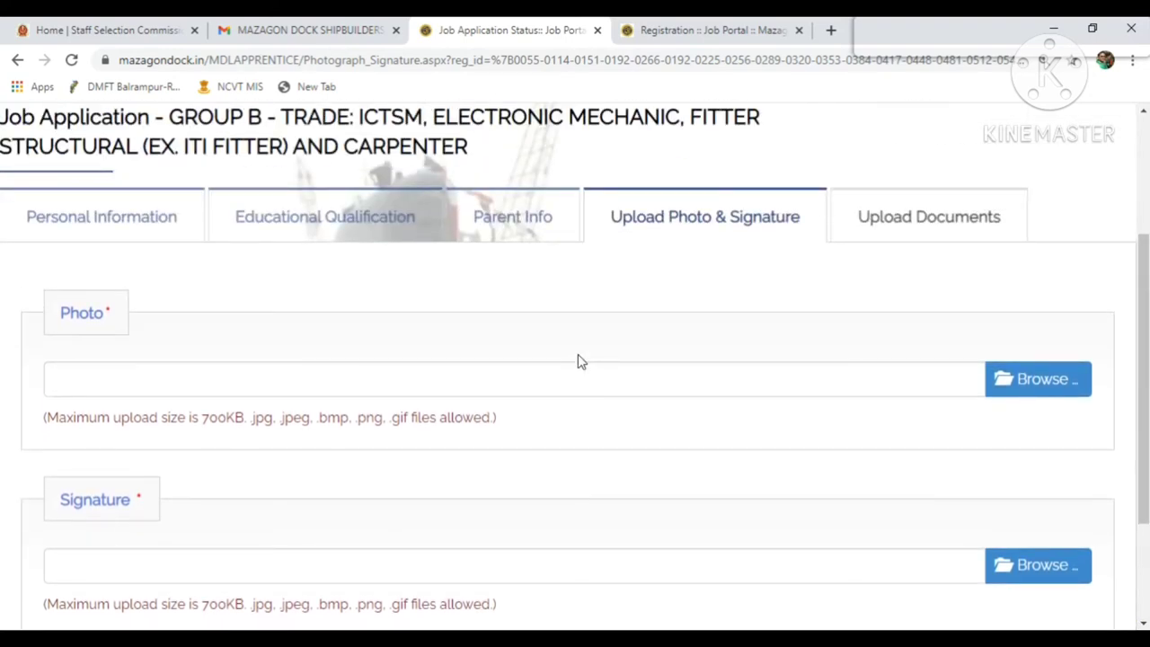
scroll(577, 361, down, 1)
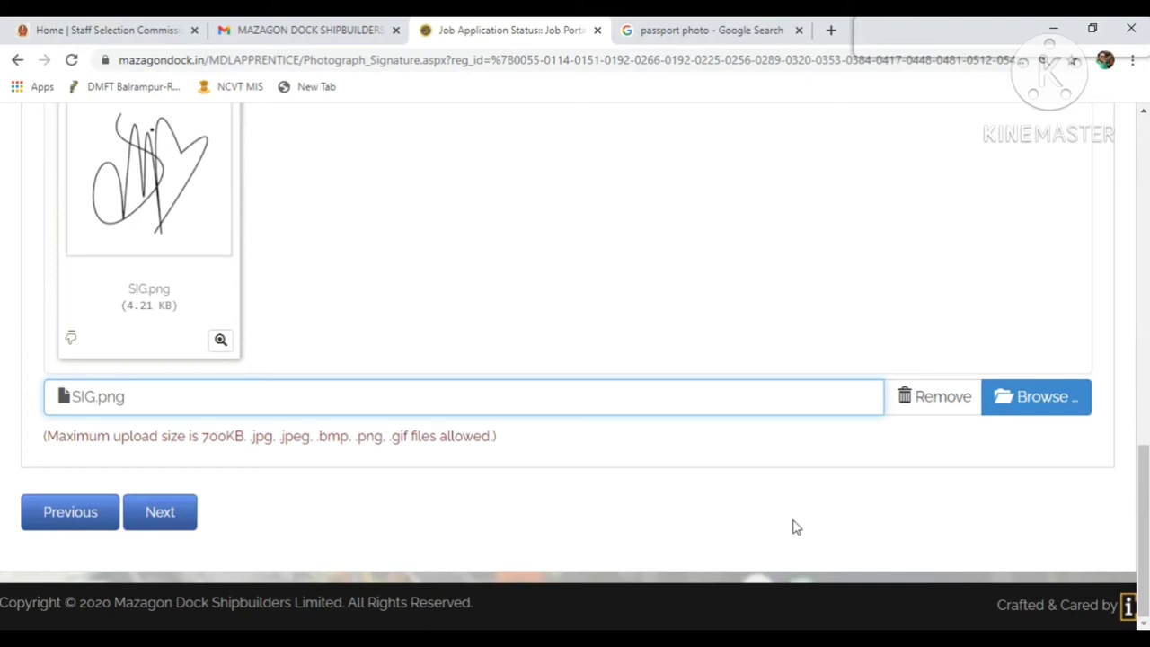
click(167, 518)
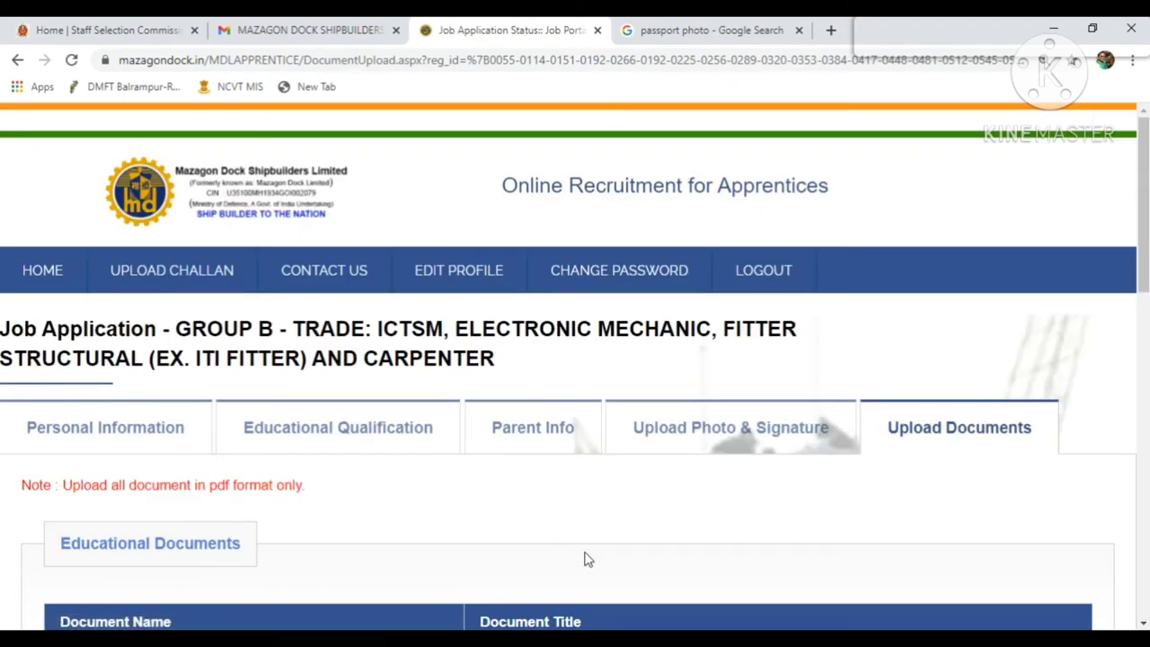
Review the file format and size limits and the educational, additional and extra documents requested for upload.
scroll(584, 560, down, 4)
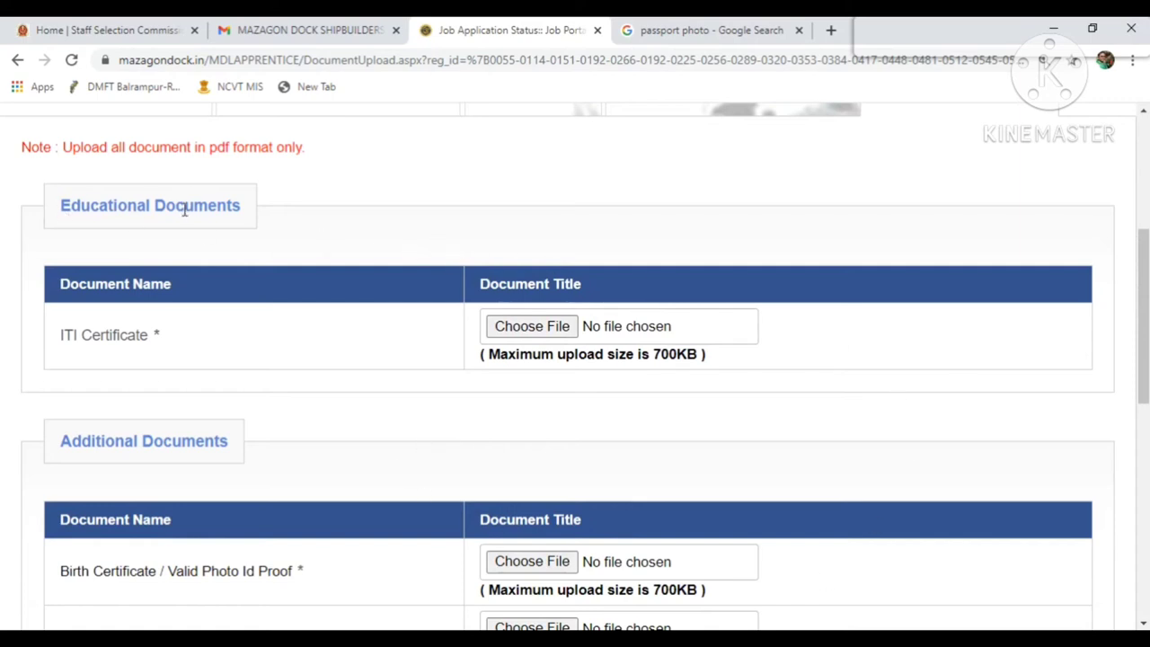
scroll(413, 377, down, 1)
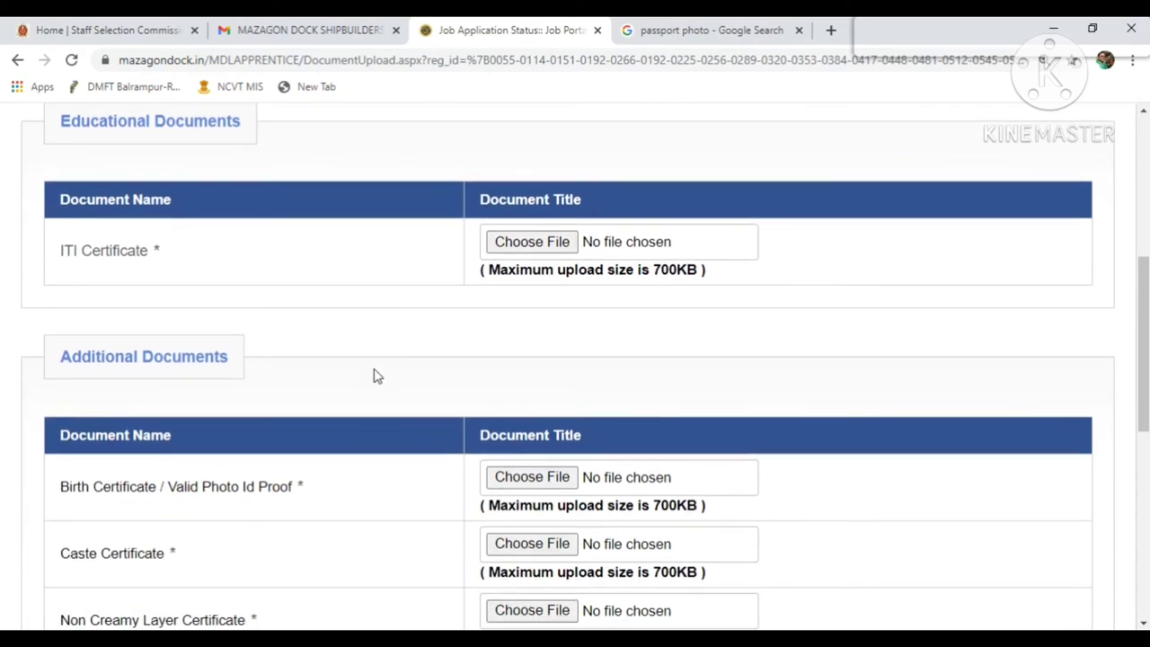
scroll(534, 372, down, 1)
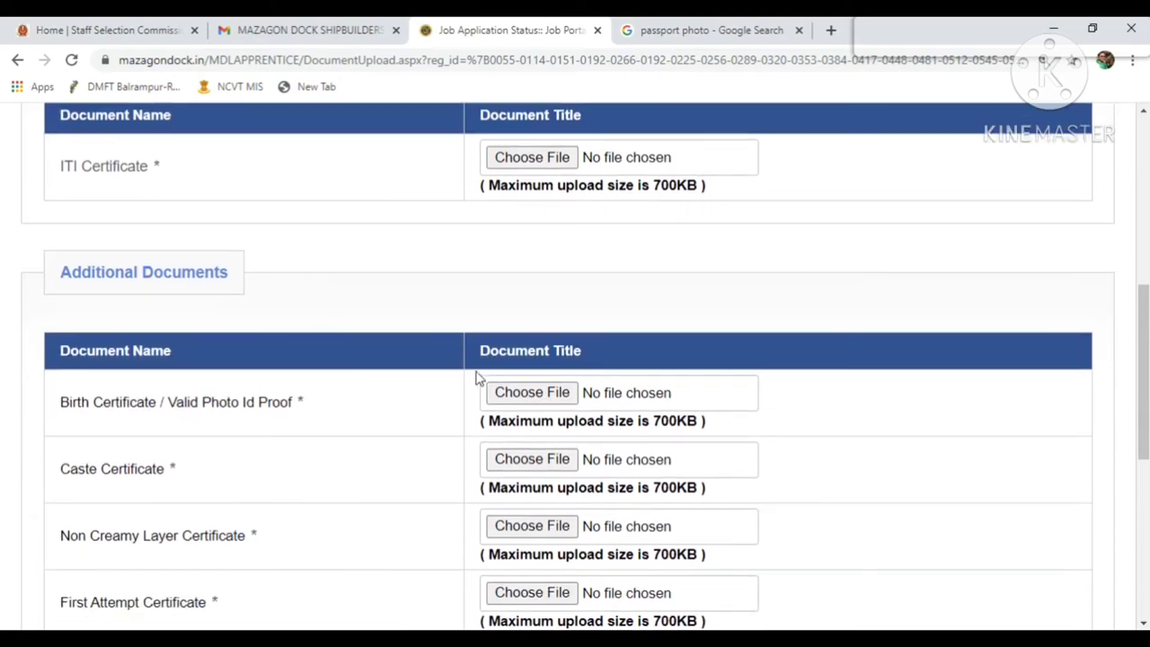
scroll(503, 377, up, 2)
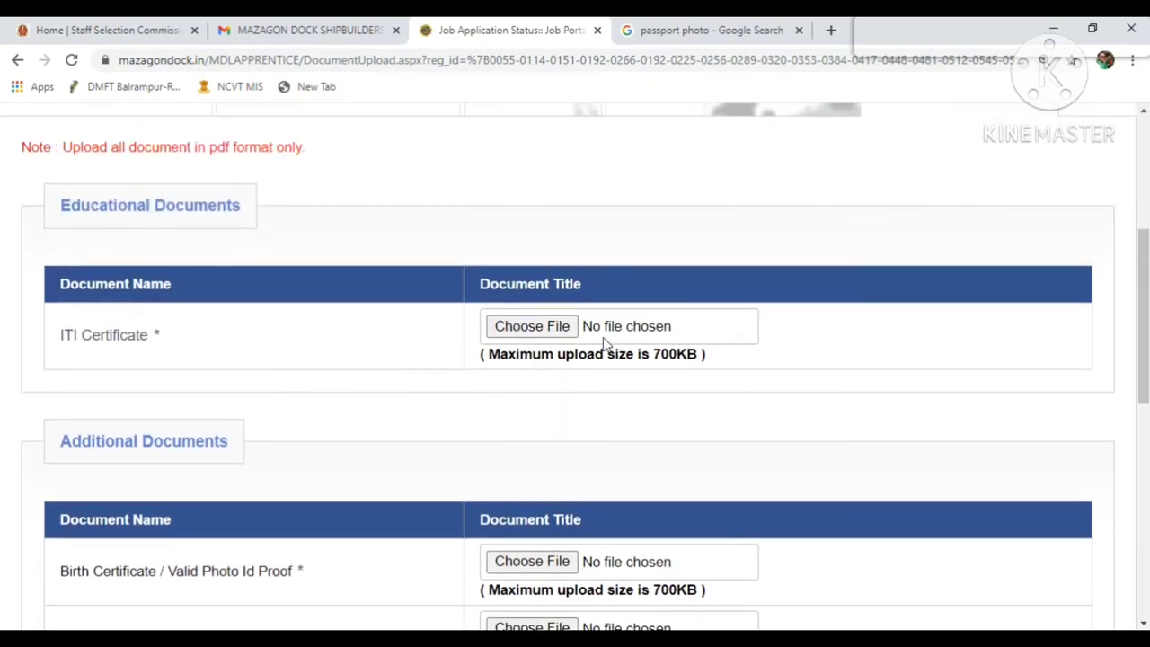
scroll(605, 350, up, 3)
scroll(604, 348, down, 7)
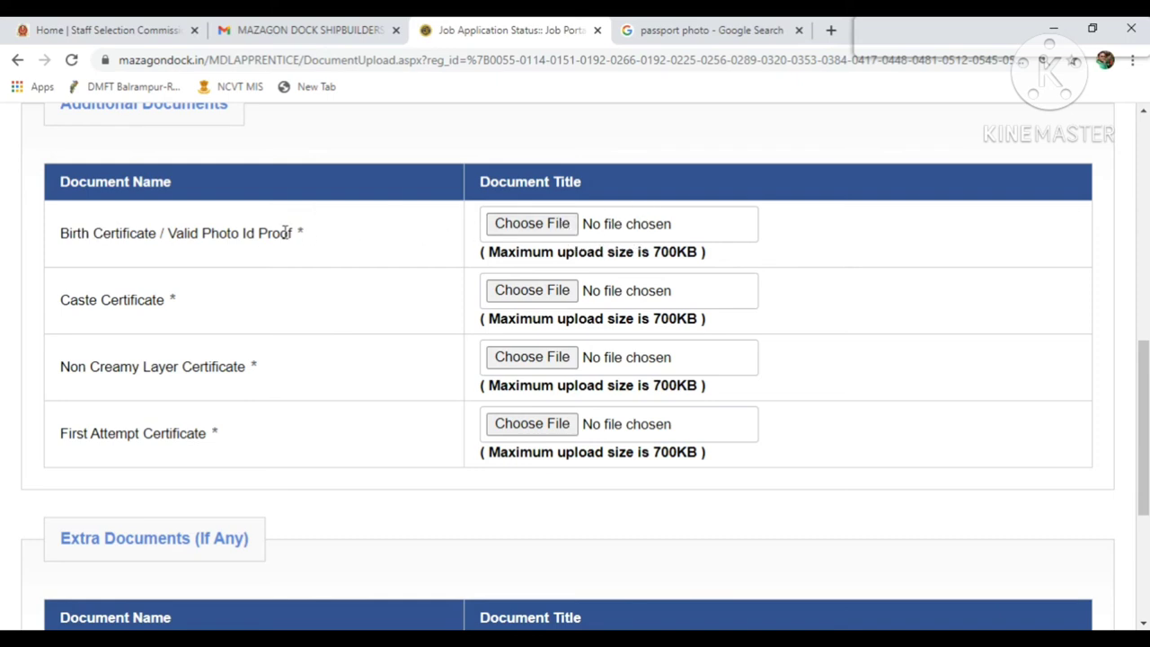
scroll(362, 251, down, 1)
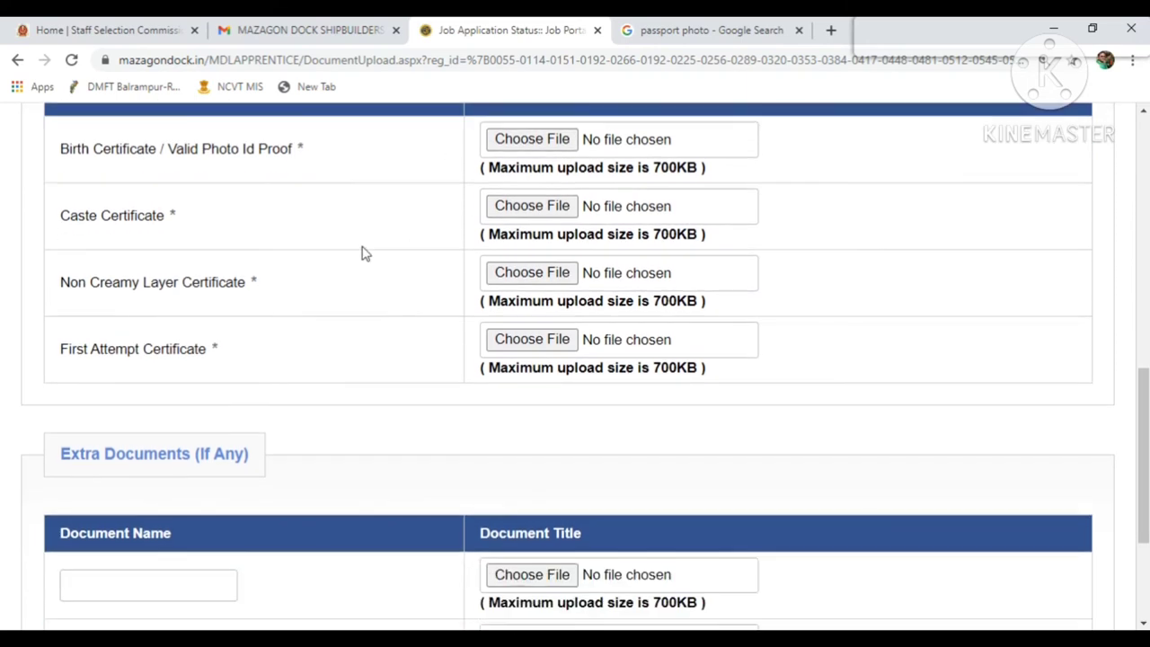
scroll(388, 409, down, 1)
scroll(388, 410, down, 2)
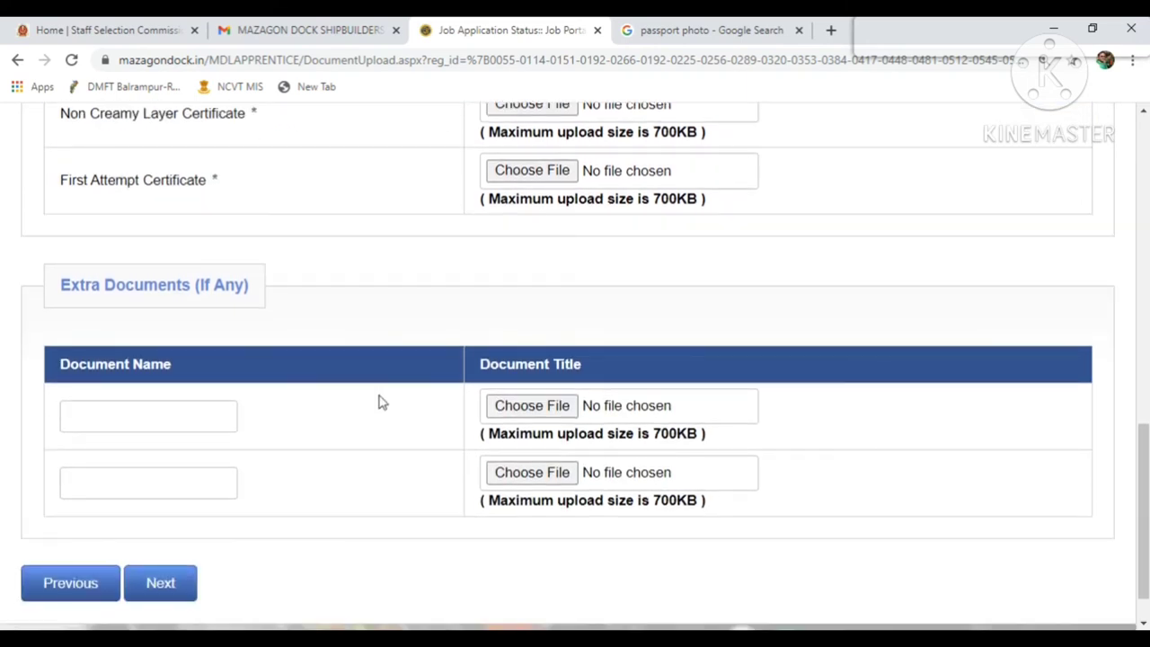
scroll(400, 444, down, 1)
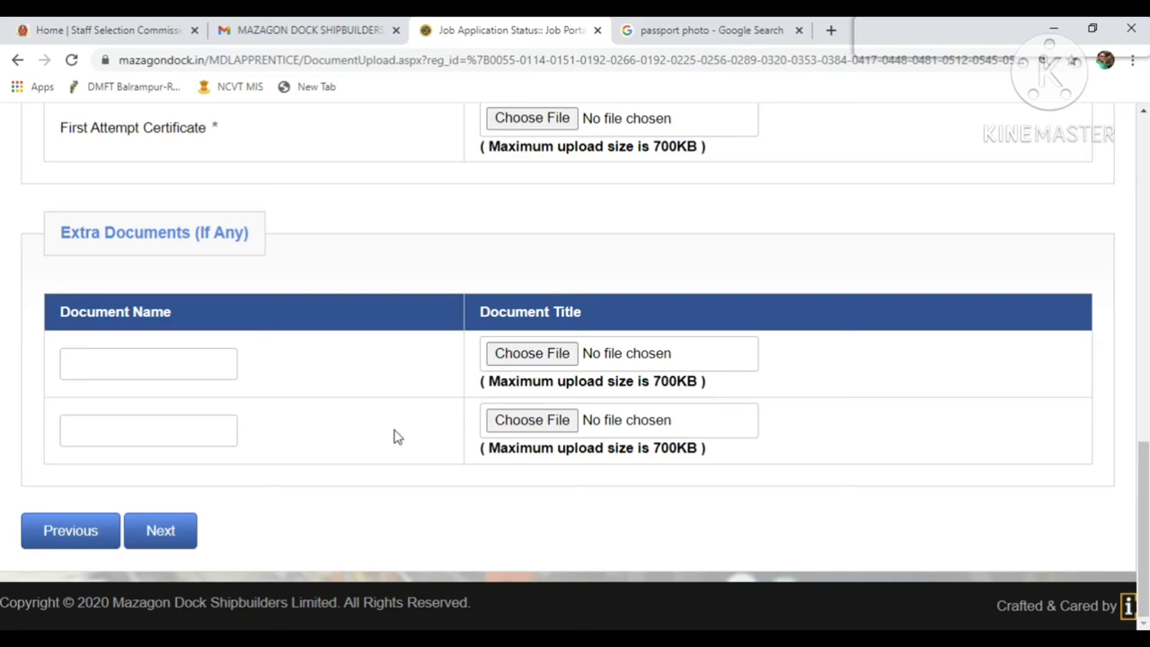
scroll(397, 438, up, 5)
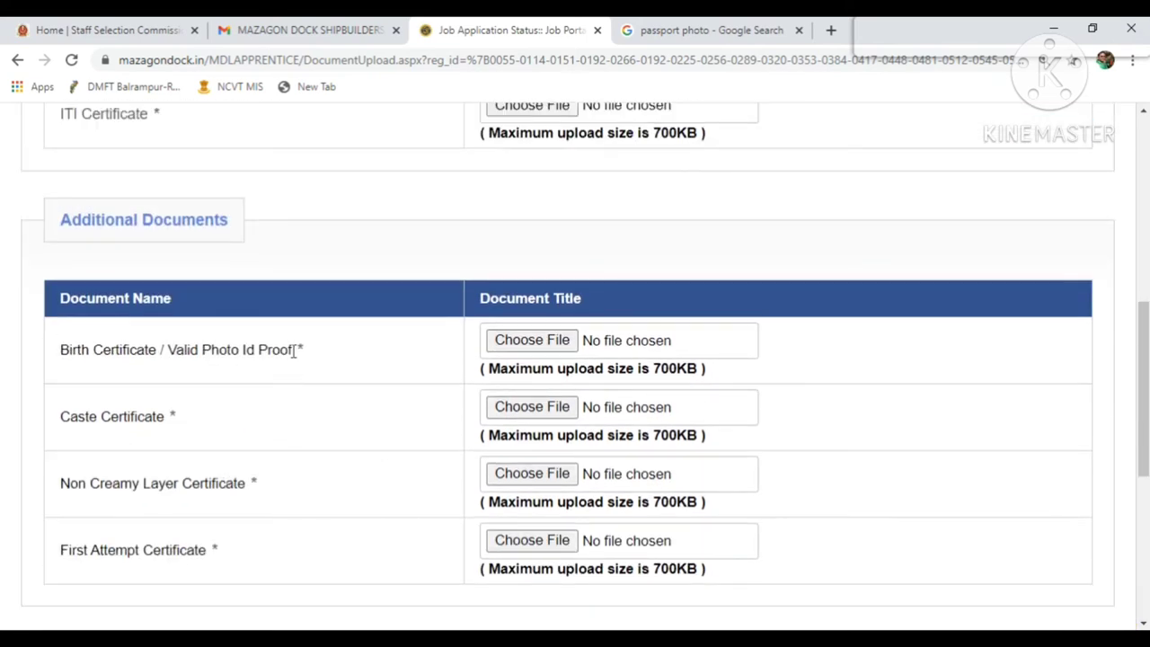
scroll(326, 401, down, 1)
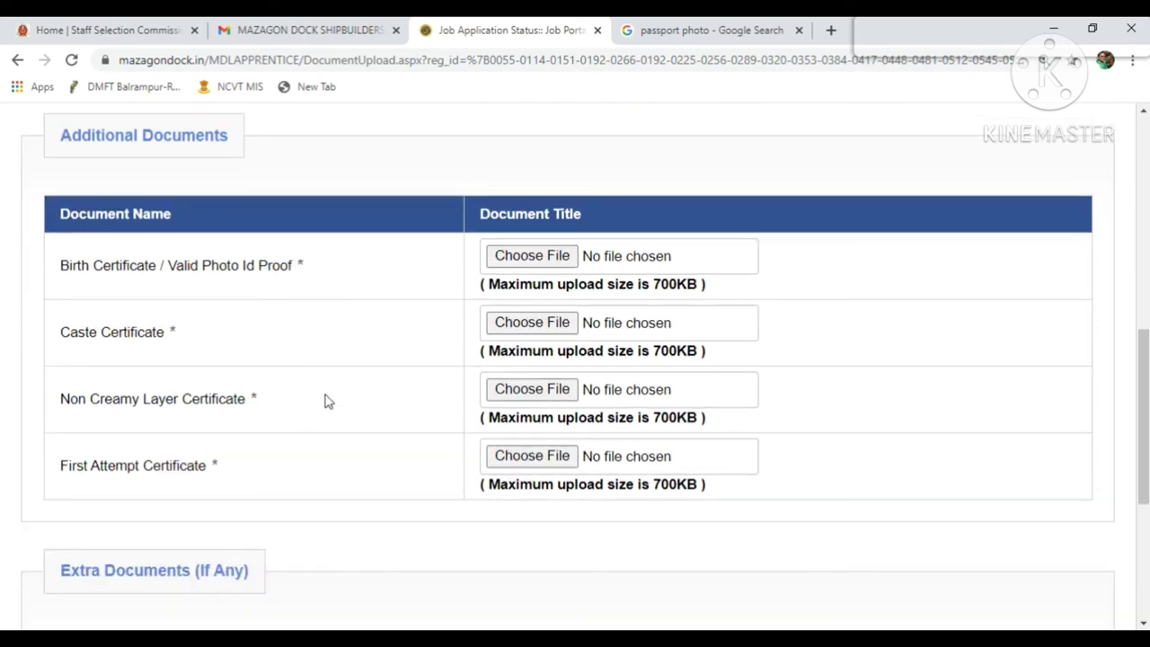
scroll(326, 400, down, 4)
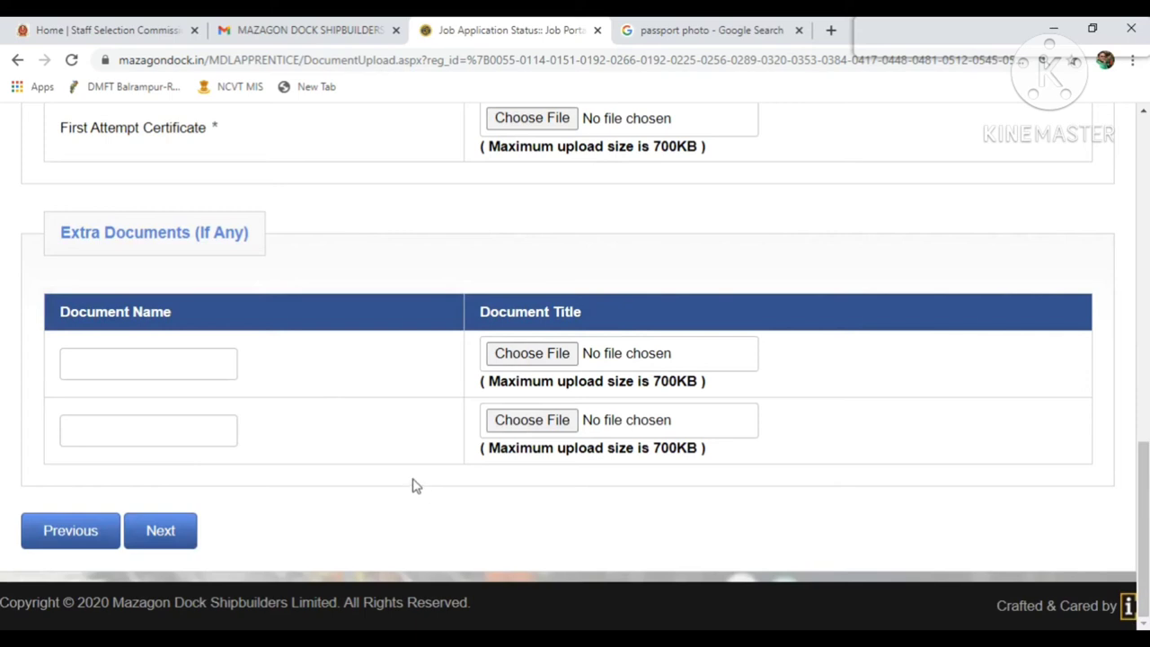
Review the application preview through the uploaded documents, declaration and signature, and submit the application.
scroll(415, 486, up, 8)
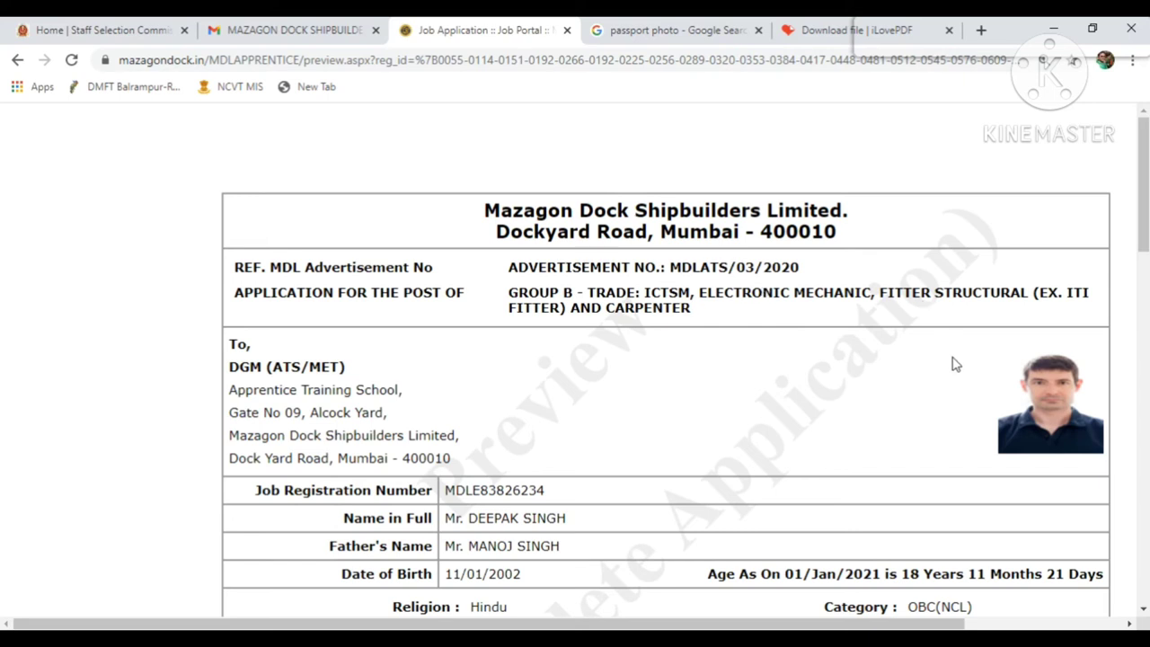
scroll(955, 363, down, 12)
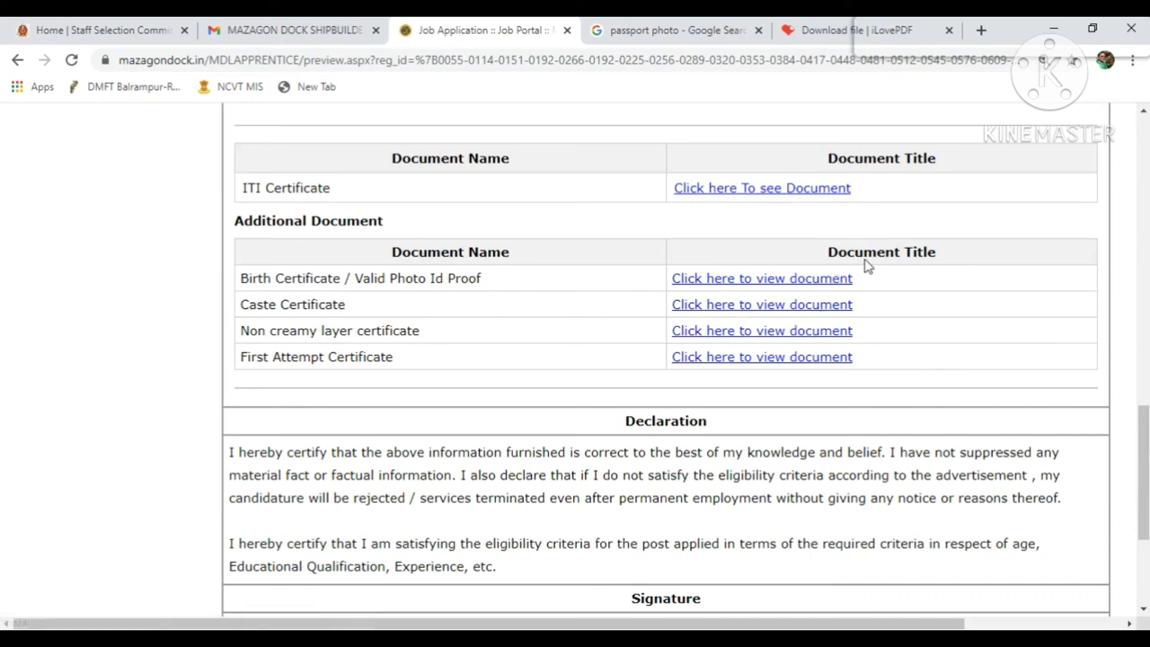
scroll(880, 328, down, 5)
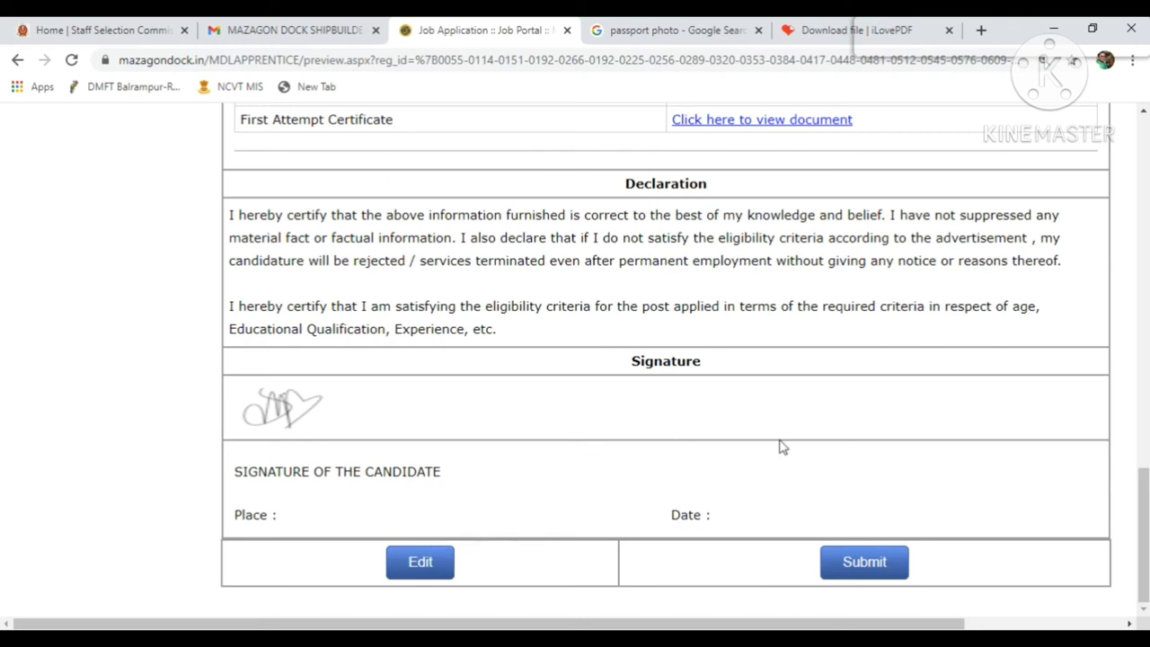
click(866, 564)
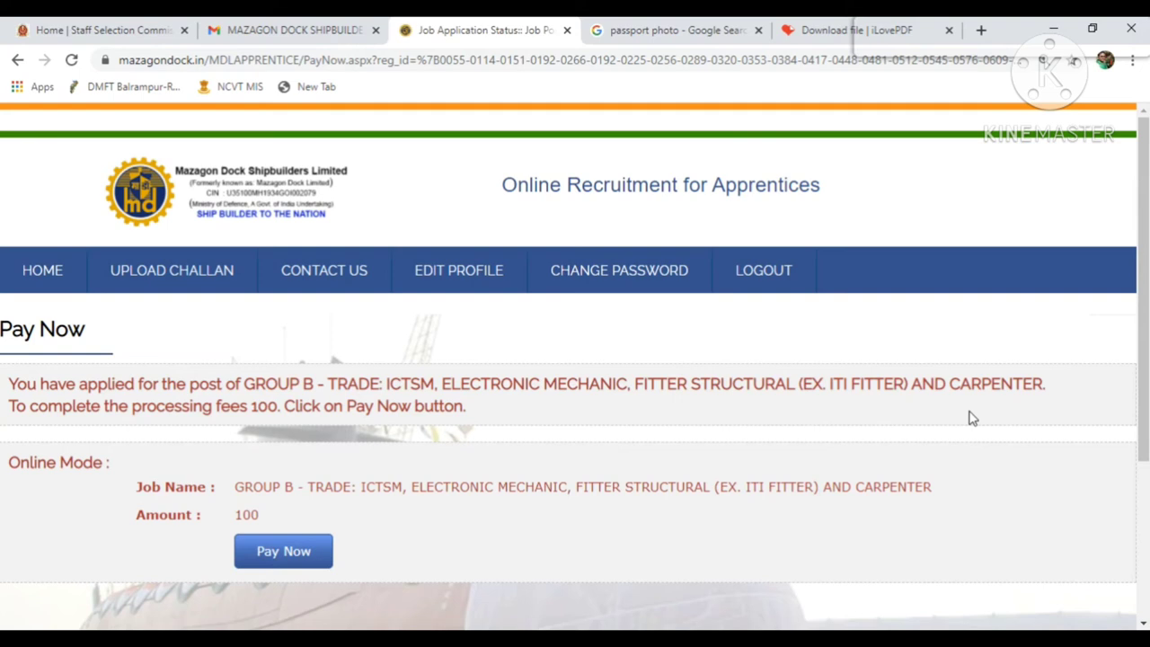
Check the Group B job name and fee details, and proceed to the online payment of the 100 processing fee.
scroll(970, 418, down, 1)
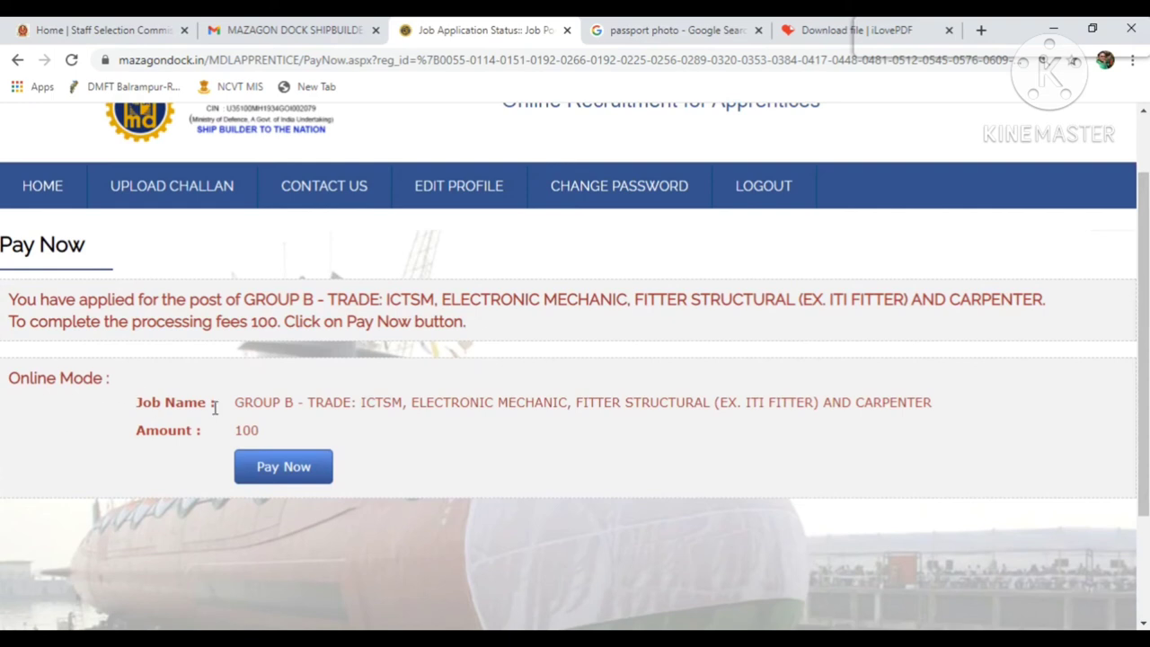
scroll(315, 422, down, 2)
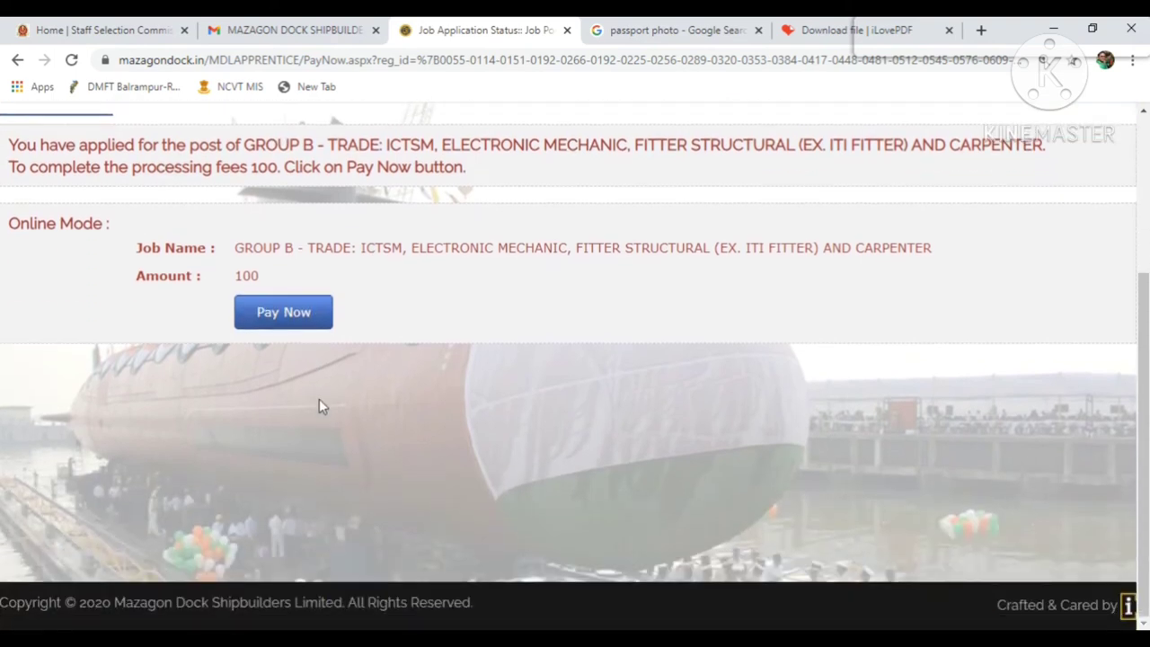
click(299, 313)
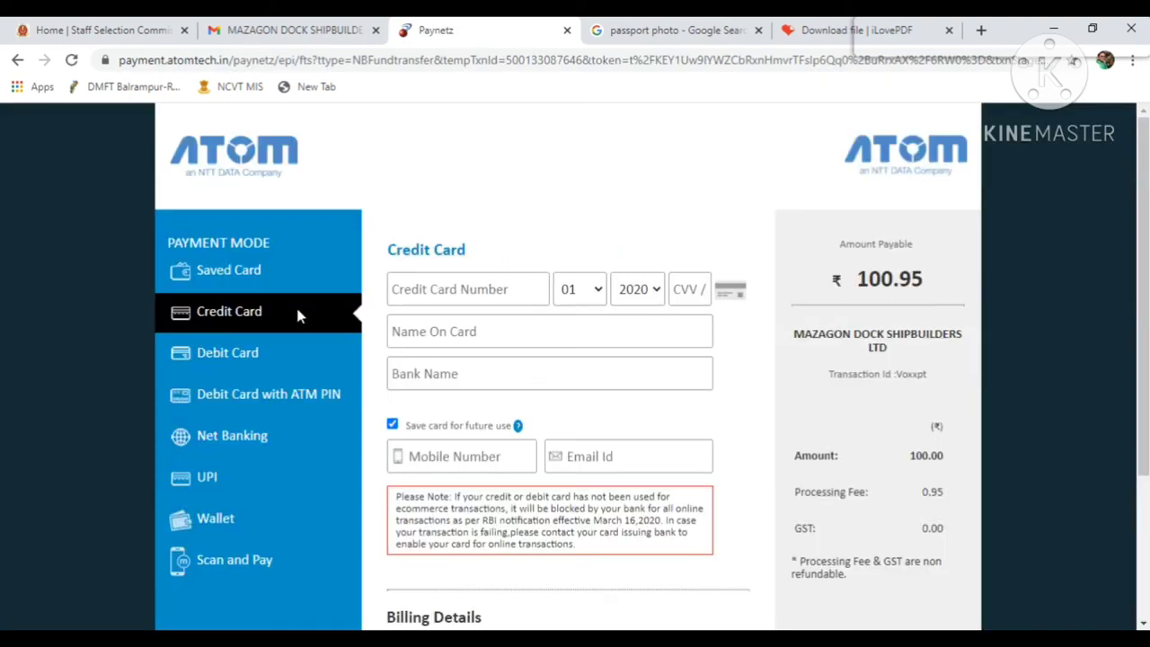
Choose Debit Card as the payment mode, turn off saving the card for future use, and review the card and billing fields.
scroll(278, 359, down, 1)
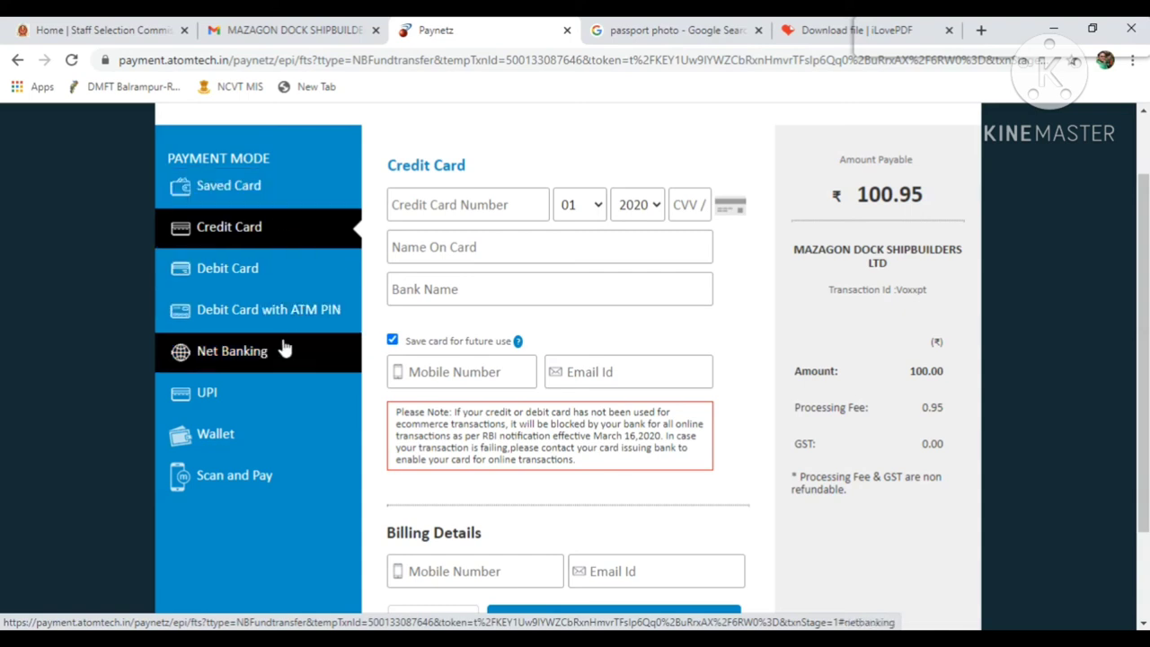
click(249, 272)
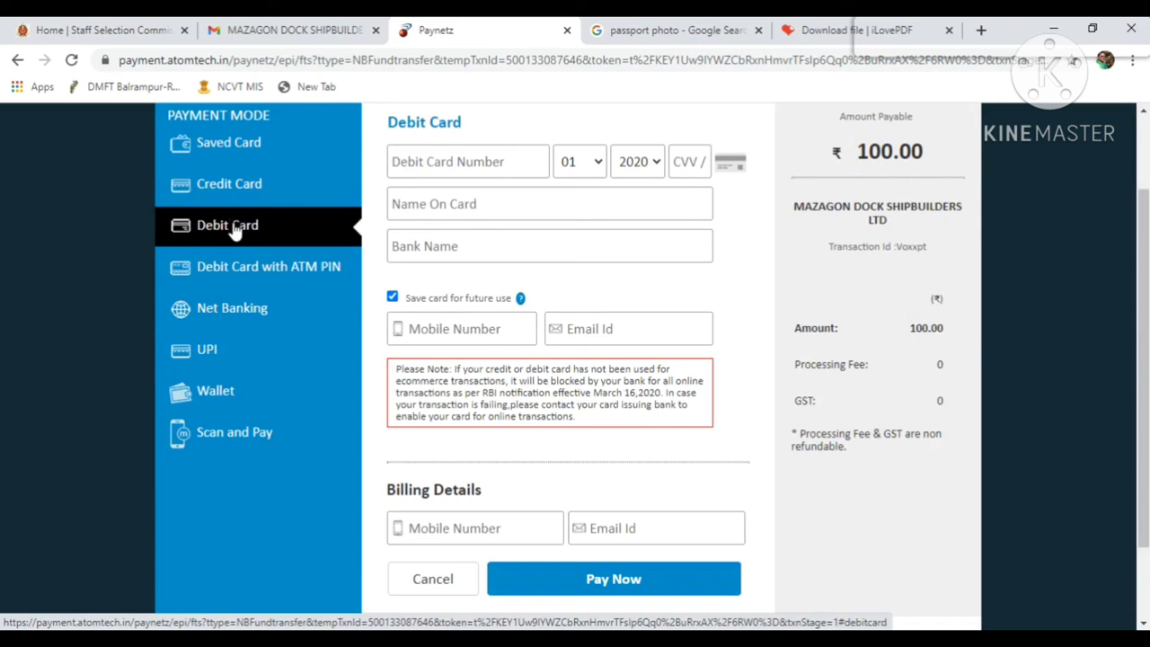
click(393, 297)
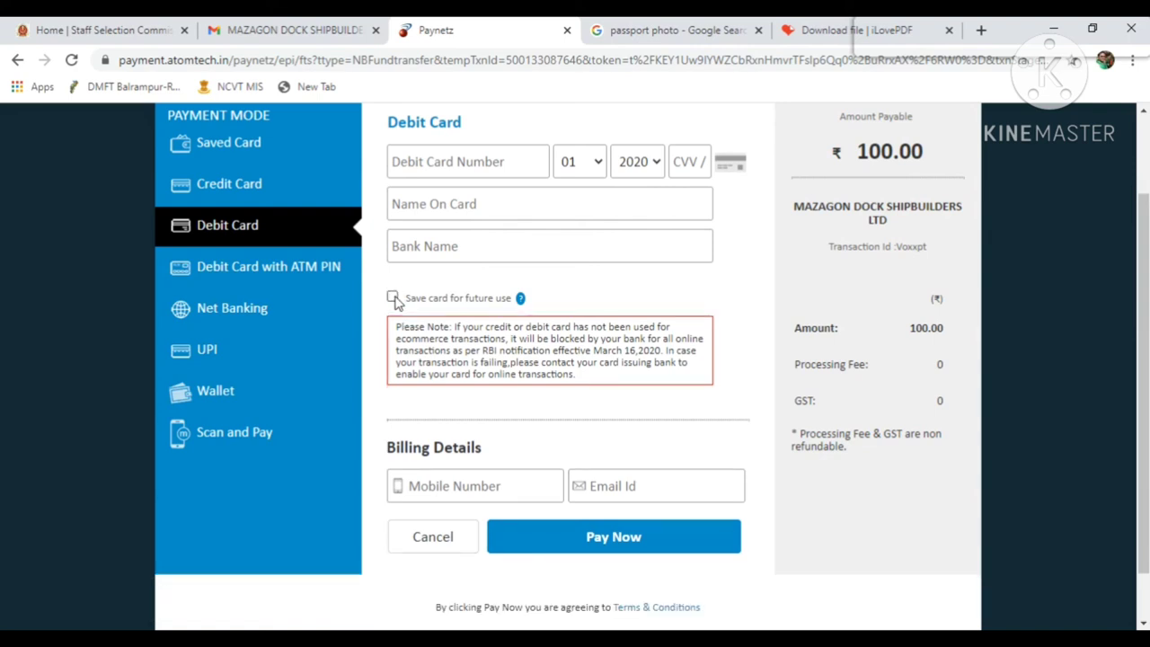
scroll(526, 300, up, 2)
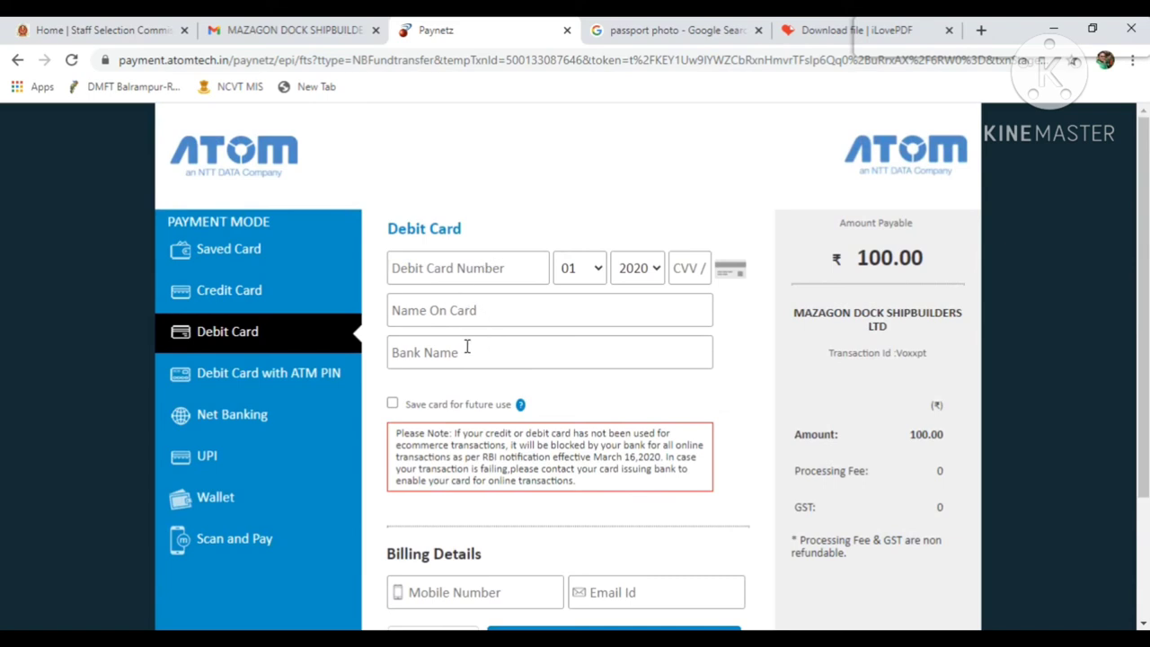
scroll(472, 346, down, 2)
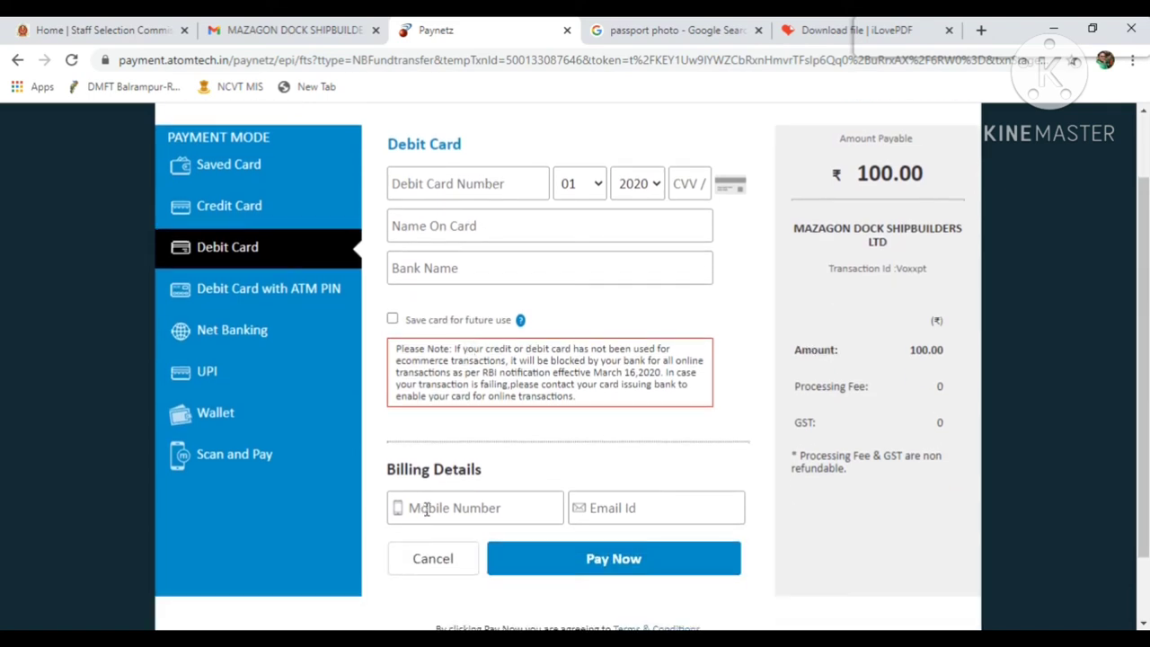
scroll(568, 526, down, 2)
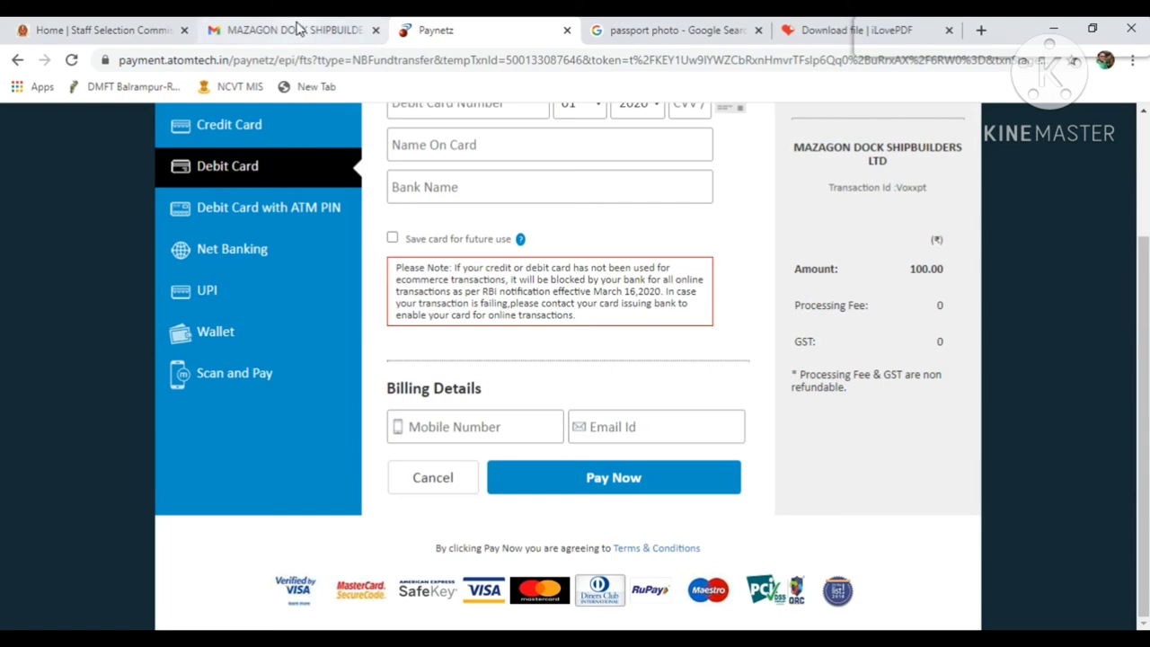
Look at the Mazagon Dock Shipbuilders email and return to the payment page.
click(299, 30)
click(521, 35)
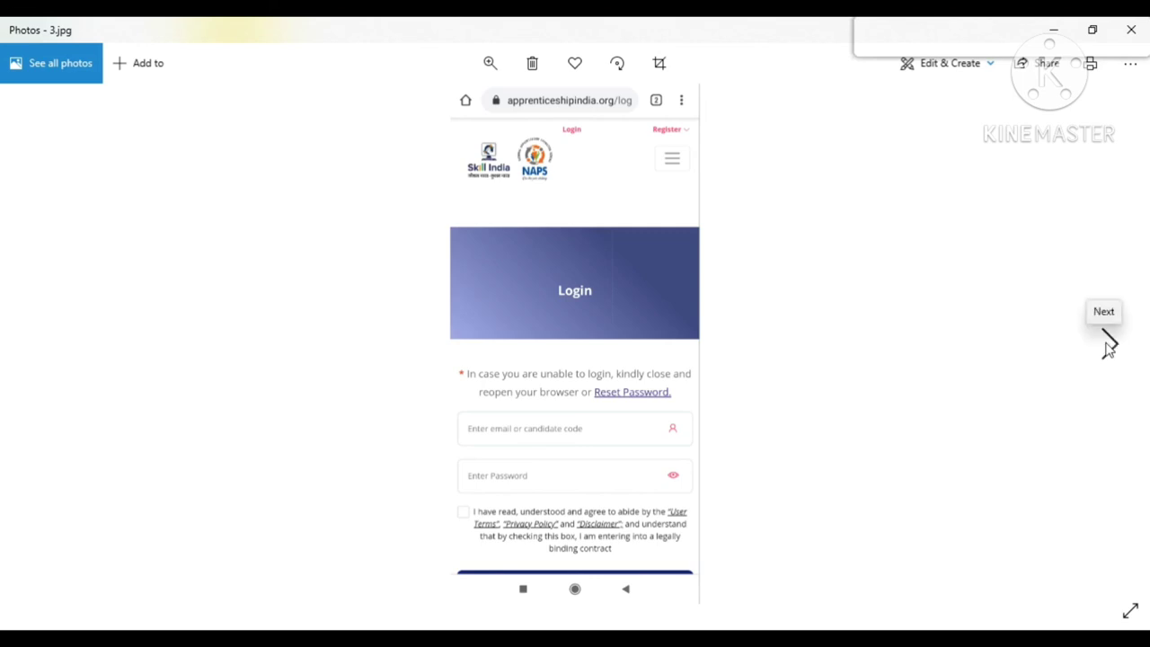
View the mobile browser menu screenshot that follows the apprenticeship portal login image in Photos.
click(1110, 349)
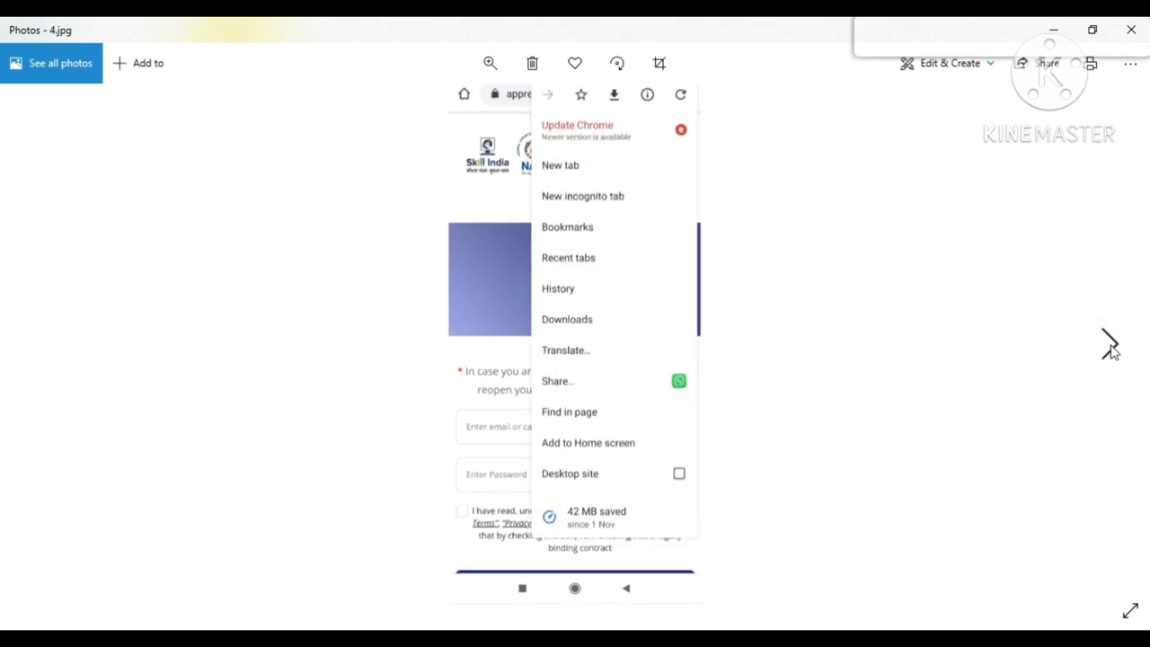